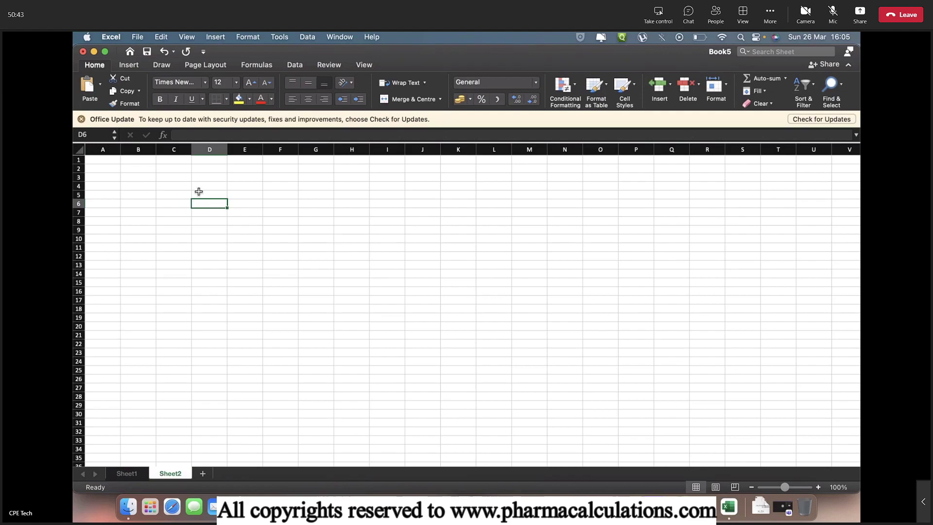
# Drag column D's right border on Sheet2 out to a width of about 27.67
pyautogui.moveTo(228, 149); pyautogui.dragTo(284, 152)
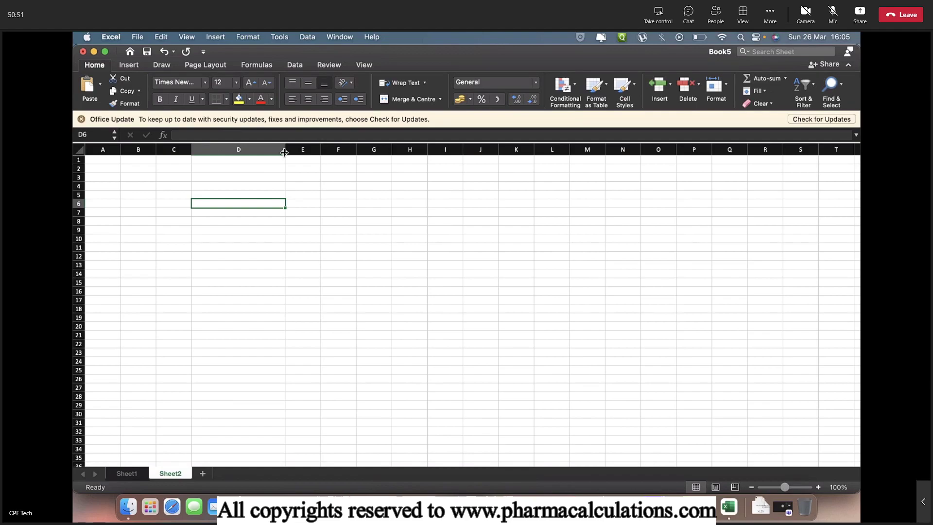
# Enter 'Reactor Capacity' in D6 with value 10 and unit KL beside it
pyautogui.write('Reactor Capacity')
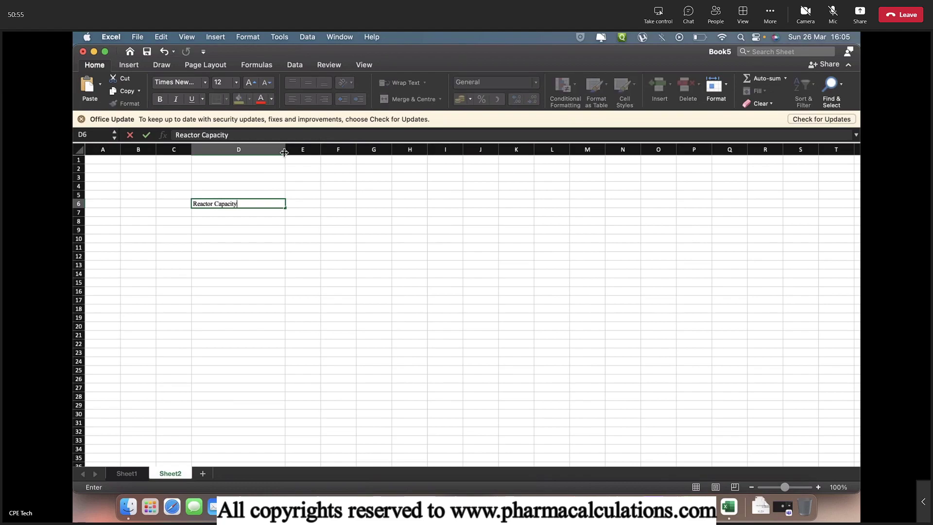
pyautogui.press('Return')
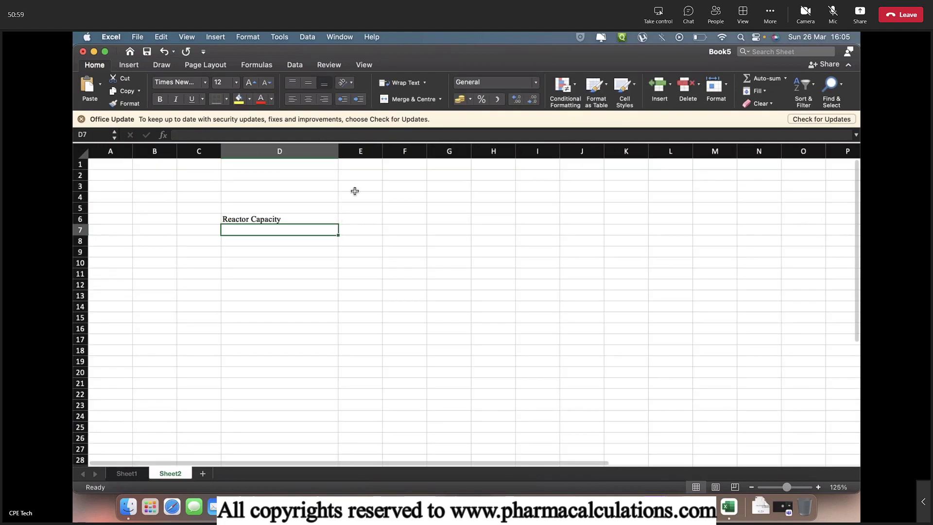
pyautogui.click(361, 151)
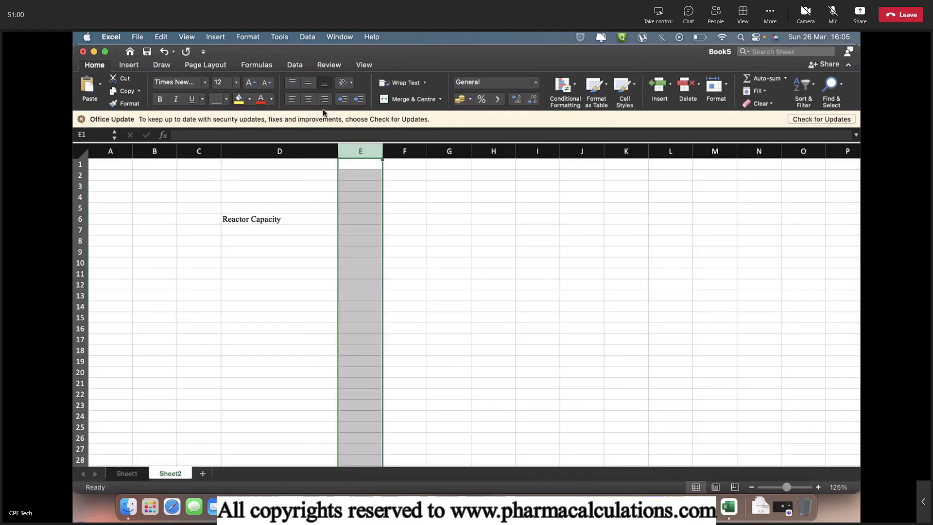
pyautogui.click(355, 219)
pyautogui.write('10')
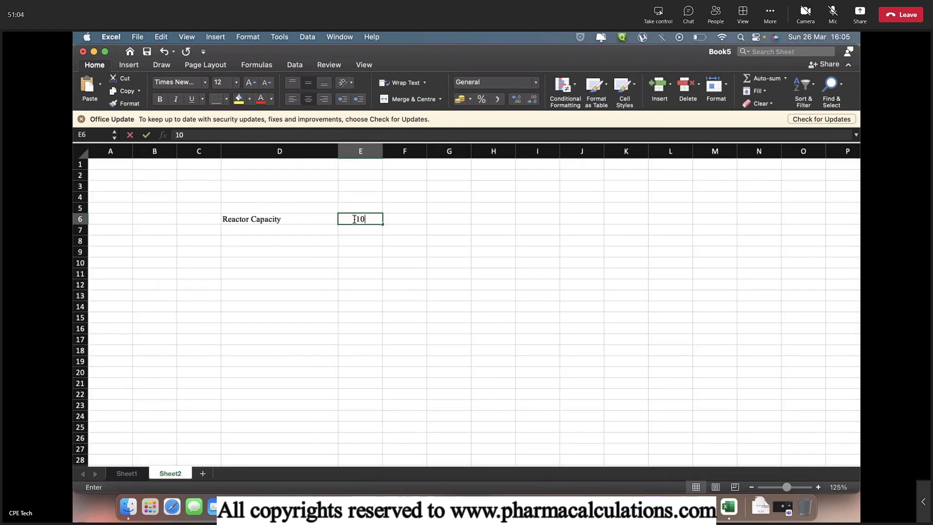
pyautogui.press('Tab')
pyautogui.write('KL')
pyautogui.press('Return')
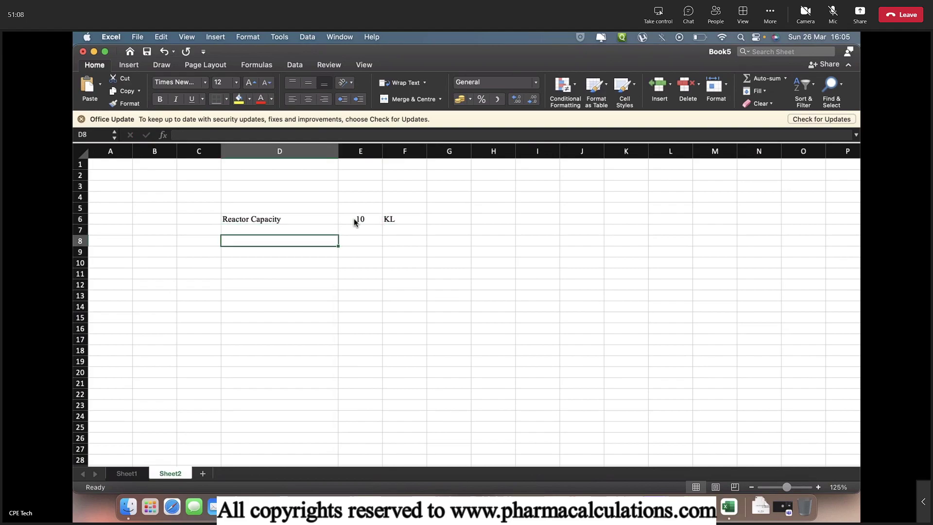
# Add 'Density of reaction mass' with value 1000 and unit Kg/m3
pyautogui.write('Density of reaction mass')
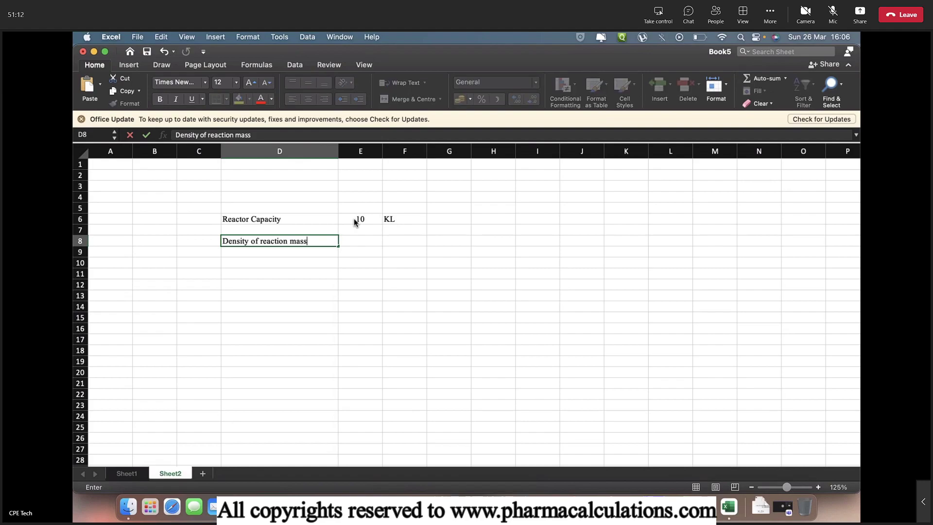
pyautogui.press('Tab')
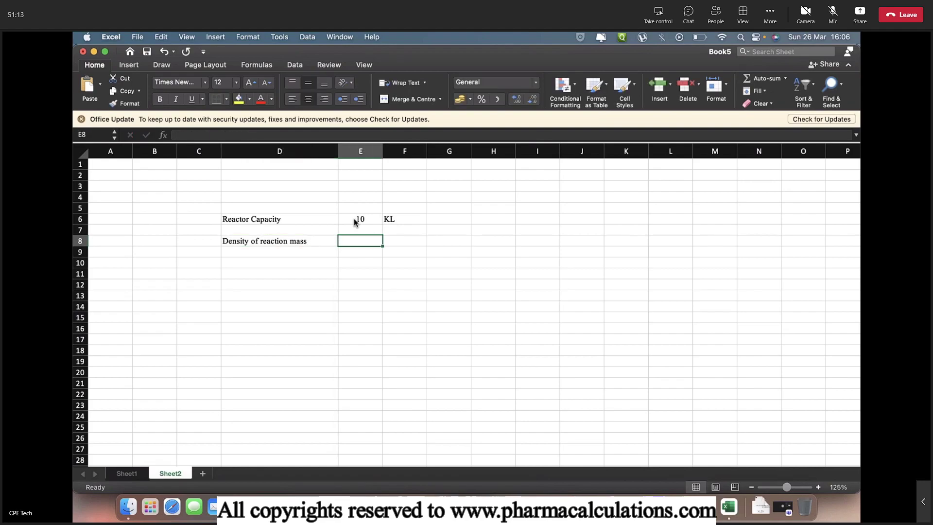
pyautogui.write('1000')
pyautogui.press('Tab')
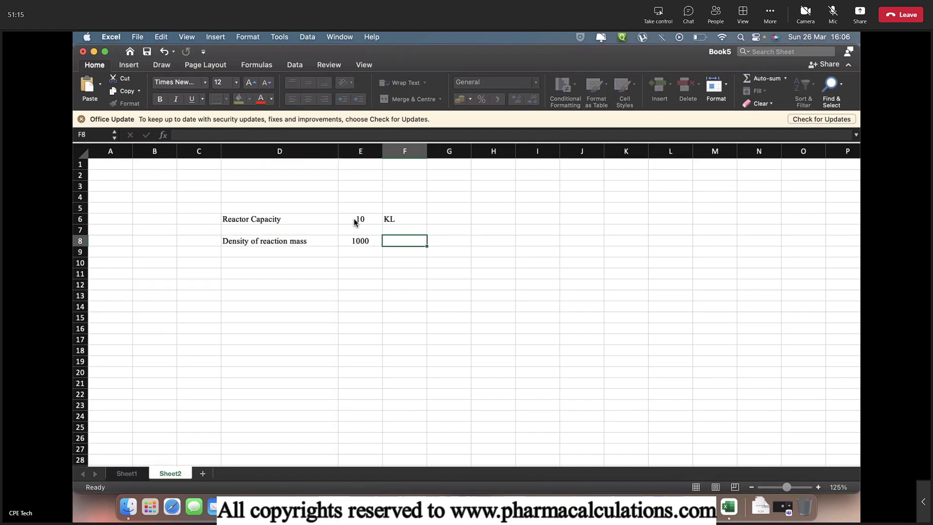
pyautogui.write('Kg/m3')
pyautogui.press('Return')
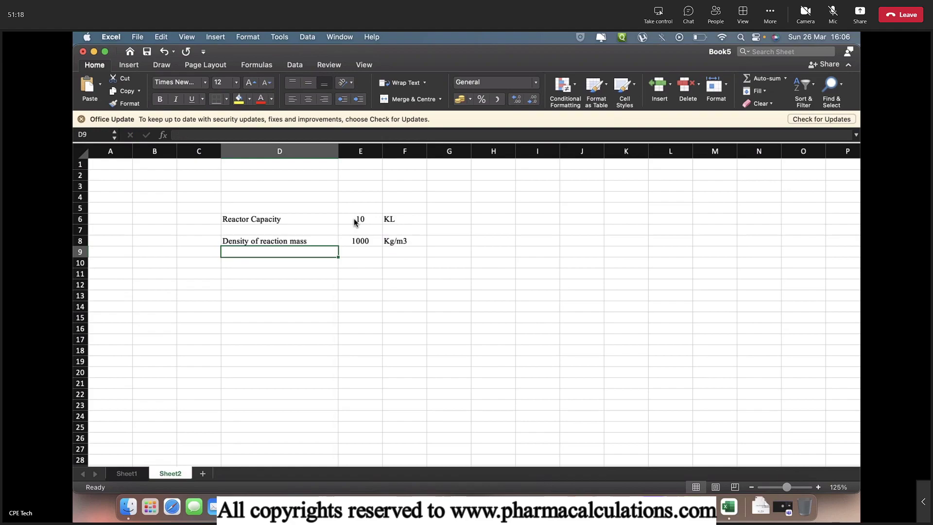
# Add 'Reactor Diameter' with value 2.5 and unit m
pyautogui.write('Reactor Diameter')
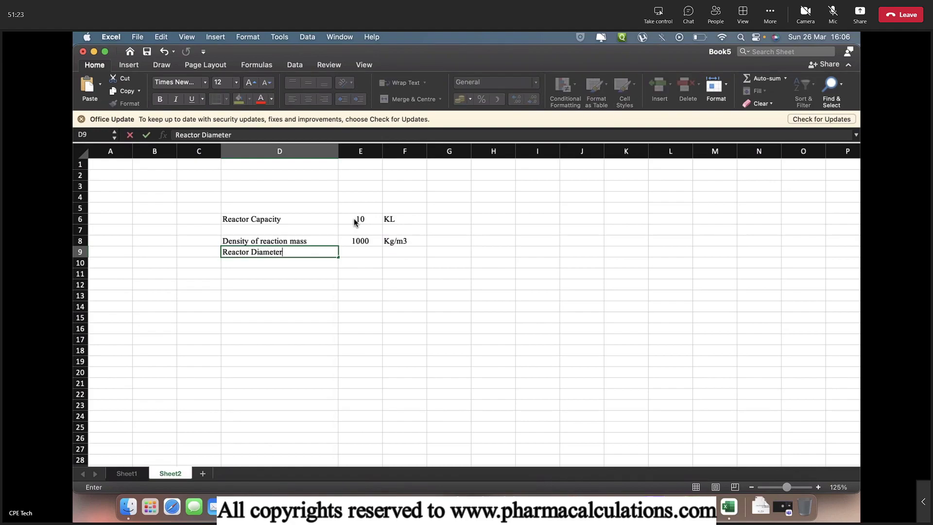
pyautogui.press('Tab')
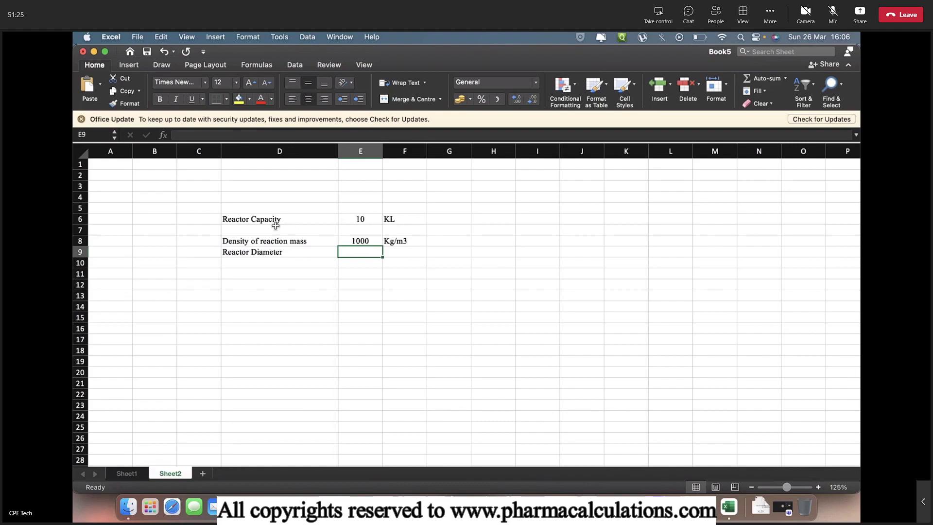
pyautogui.write('2.5')
pyautogui.press('Tab')
pyautogui.write('m')
pyautogui.press('Return')
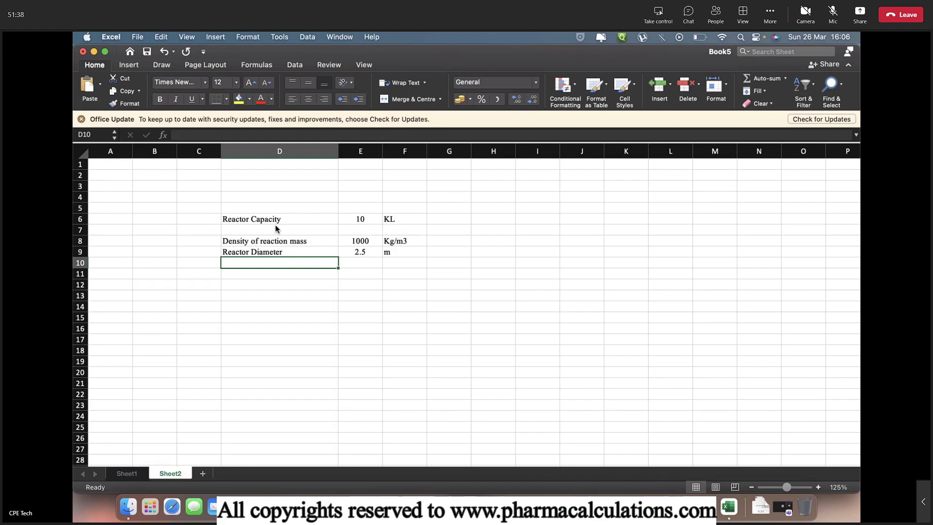
# Add 'Agitator Diameter' computed as =E9*0.4, with unit m
pyautogui.write('Agitat')
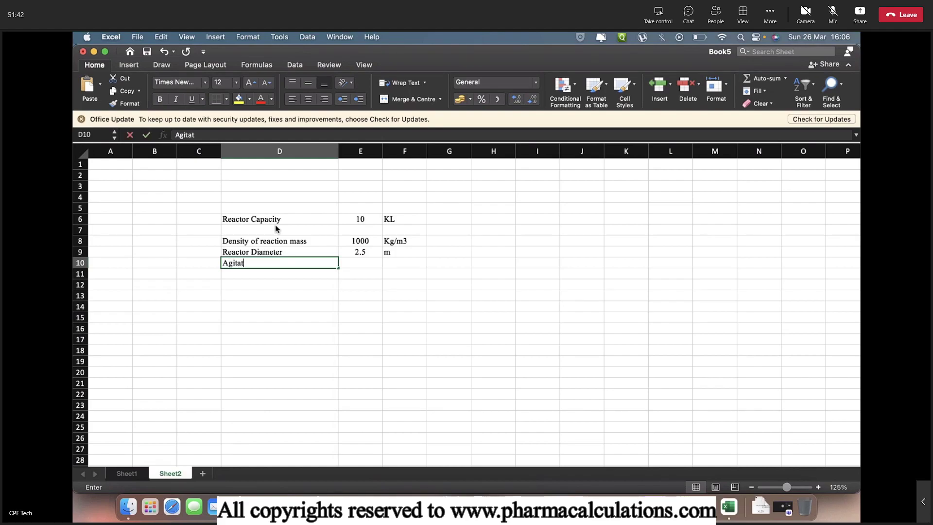
pyautogui.write('or Di')
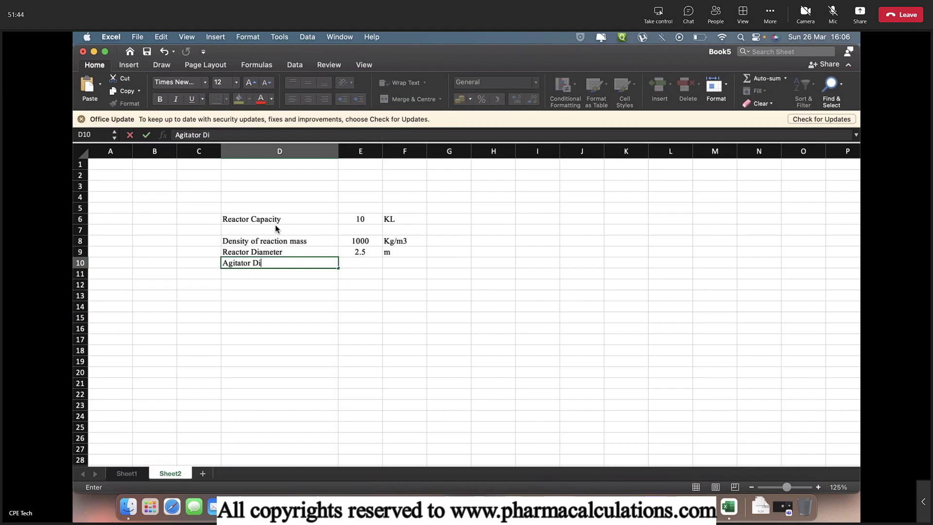
pyautogui.write('ameter')
pyautogui.press('Tab')
pyautogui.write('=')
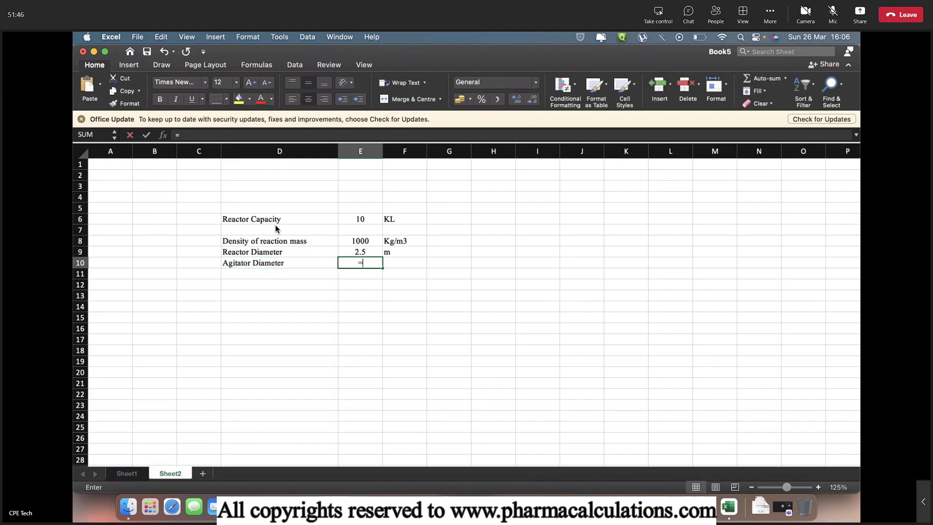
pyautogui.press('Up')
pyautogui.write('*')
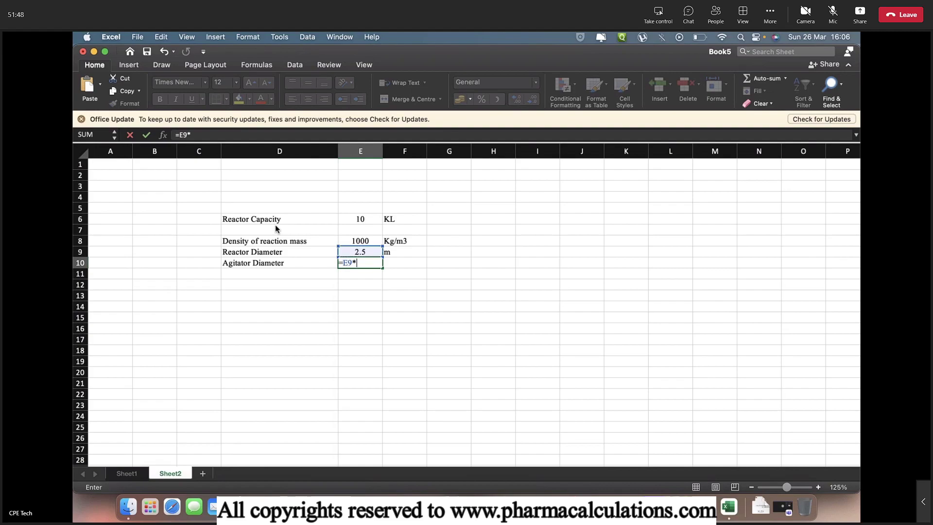
pyautogui.write('0.4')
pyautogui.press('Tab')
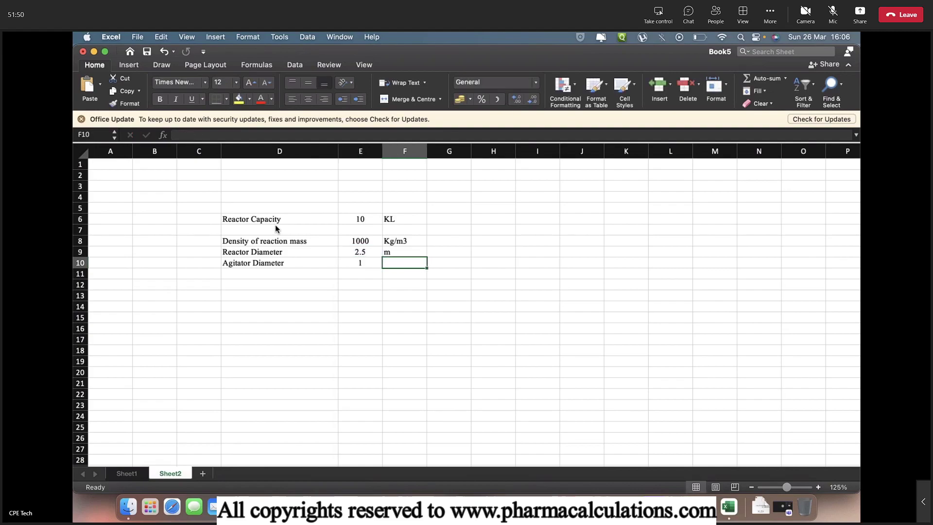
pyautogui.write('m')
pyautogui.press('Return')
# Add 'Agitator Speed' with value 120 and unit RPM
pyautogui.write('A')
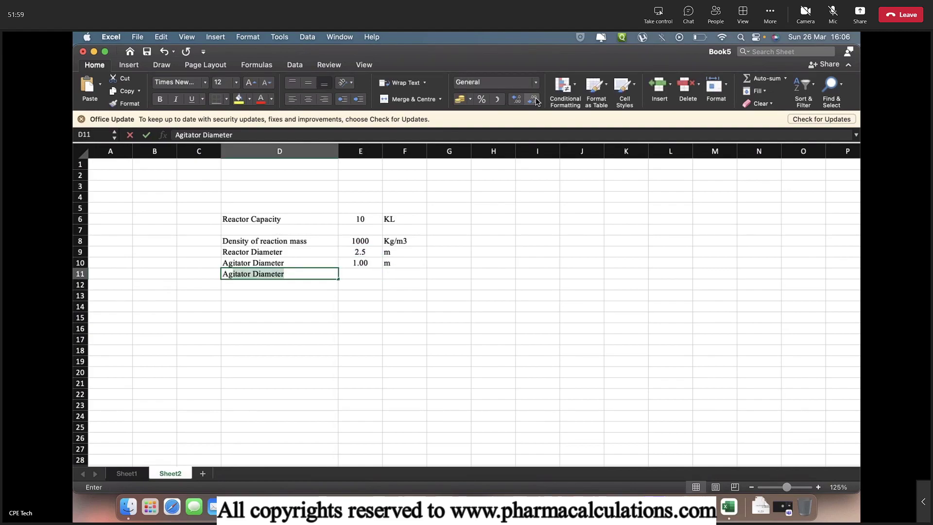
pyautogui.write('gitator Speed')
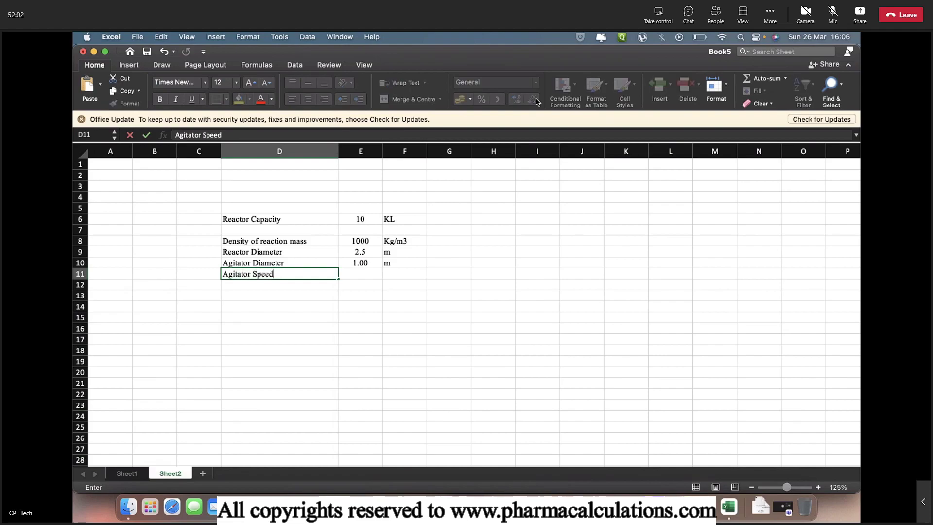
pyautogui.press('Tab')
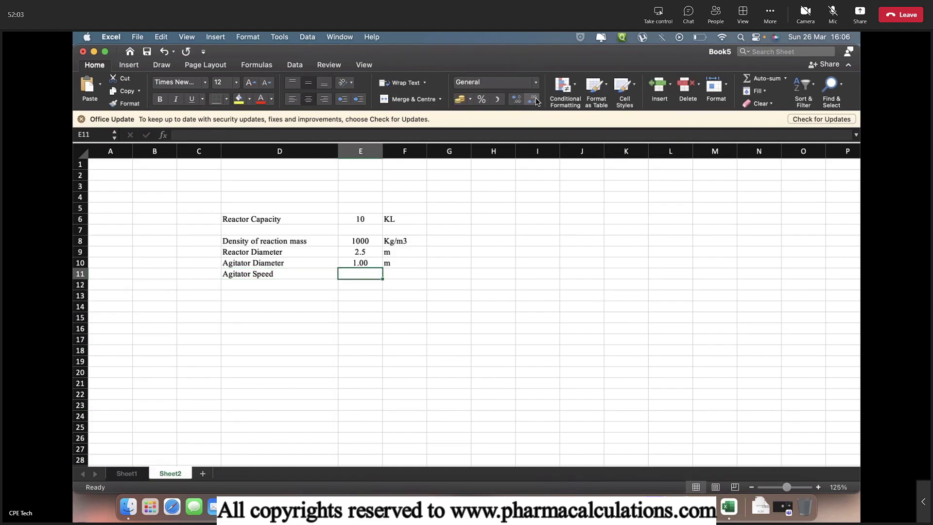
pyautogui.write('120')
pyautogui.press('Tab')
pyautogui.write('RPM')
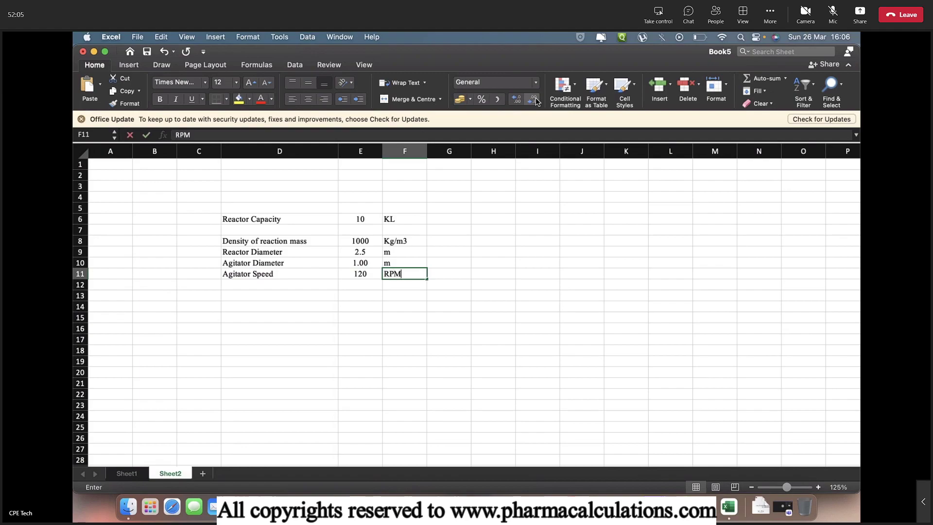
pyautogui.press('Return')
# Add 'Power Number' with value 1.5
pyautogui.write('Power Number')
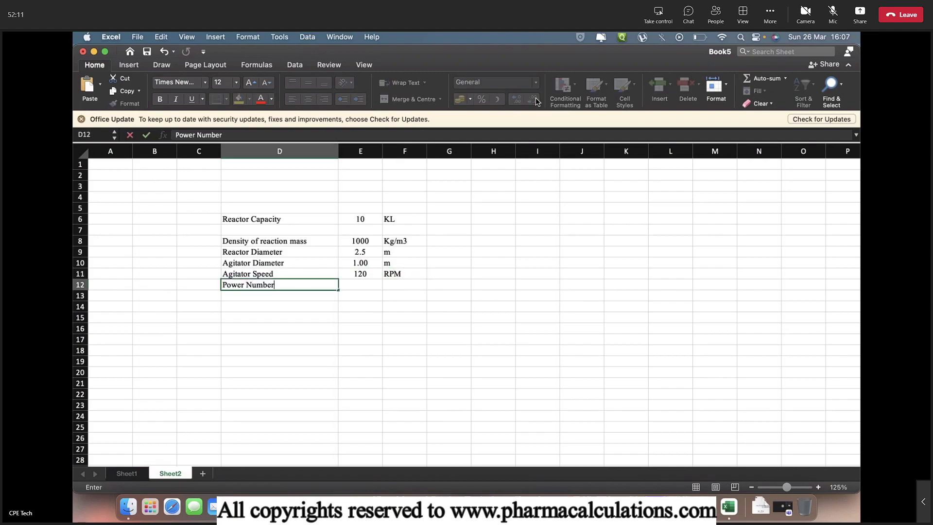
pyautogui.press('Tab')
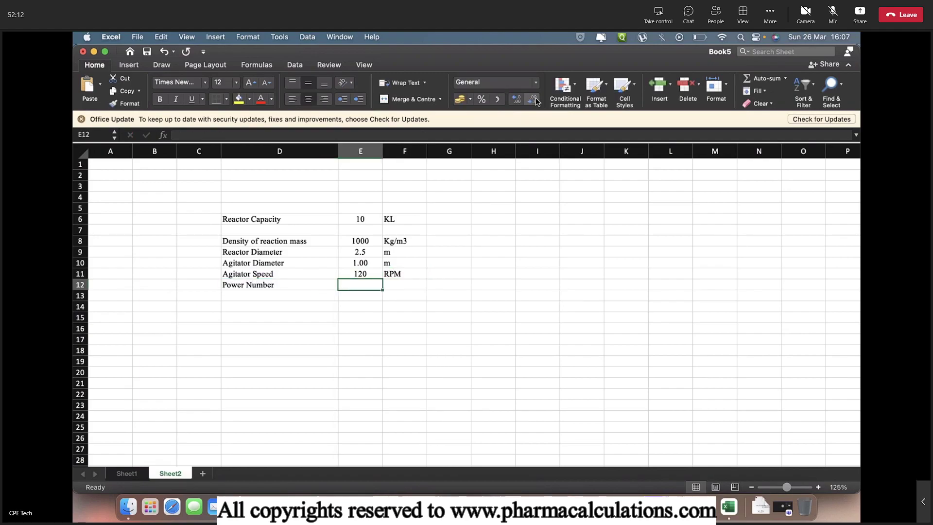
pyautogui.write('1.5')
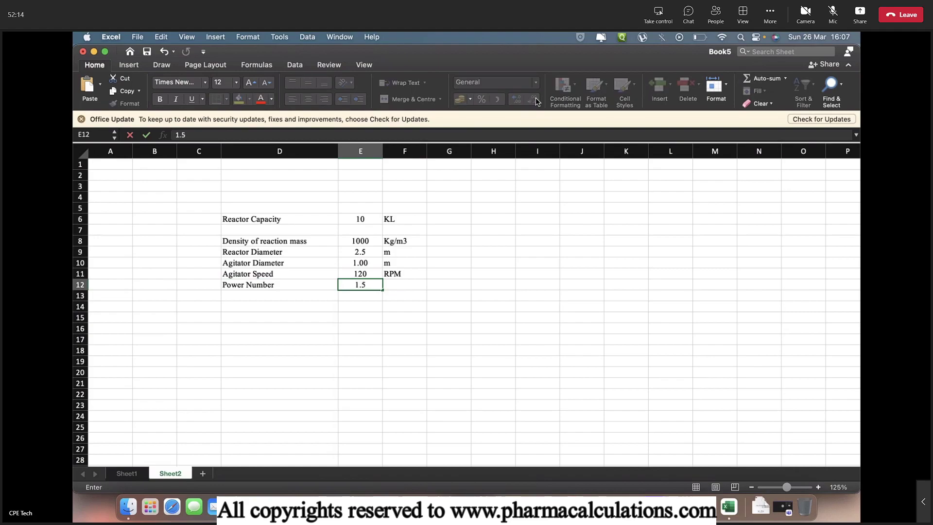
pyautogui.press('Return')
pyautogui.press('Up')
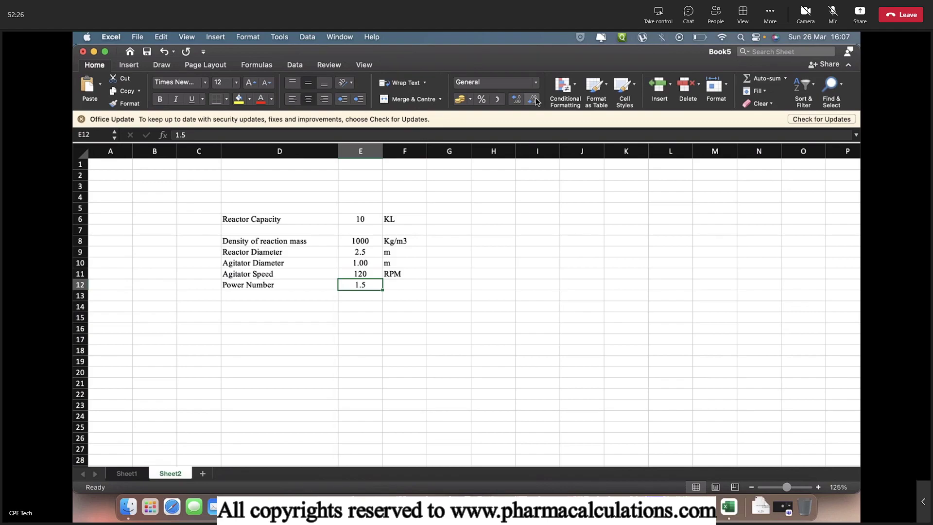
# Label row 14 'Power requirement' in column D, leaving E14 empty
pyautogui.press('Down')
pyautogui.press('Down')
pyautogui.press('Left')
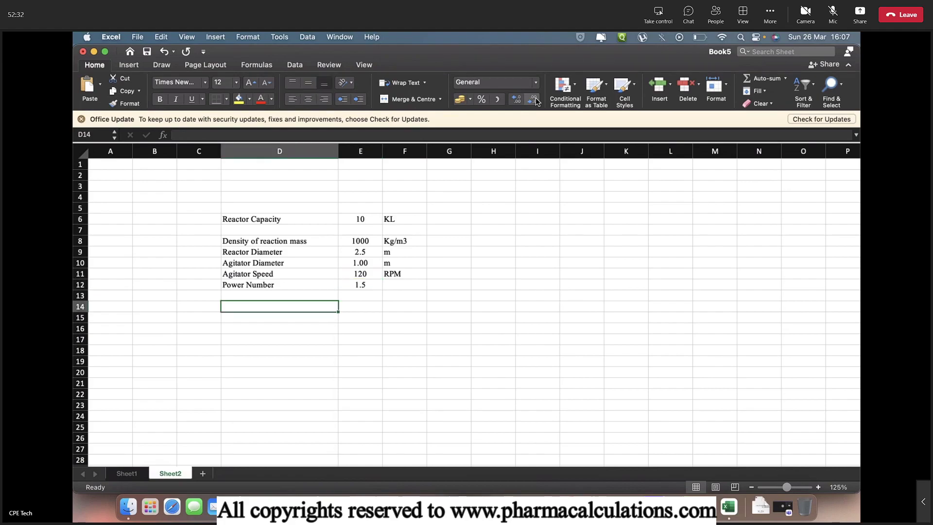
pyautogui.write('Power requirement')
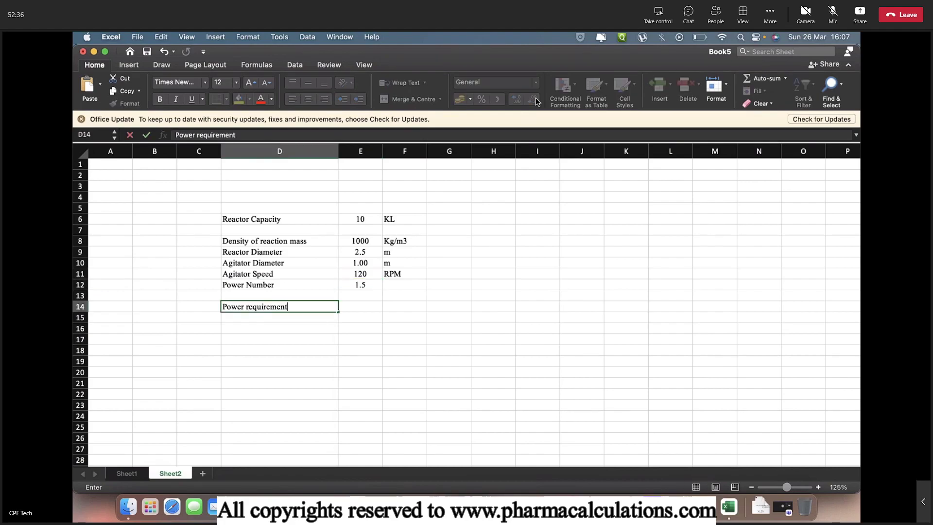
pyautogui.press('Tab')
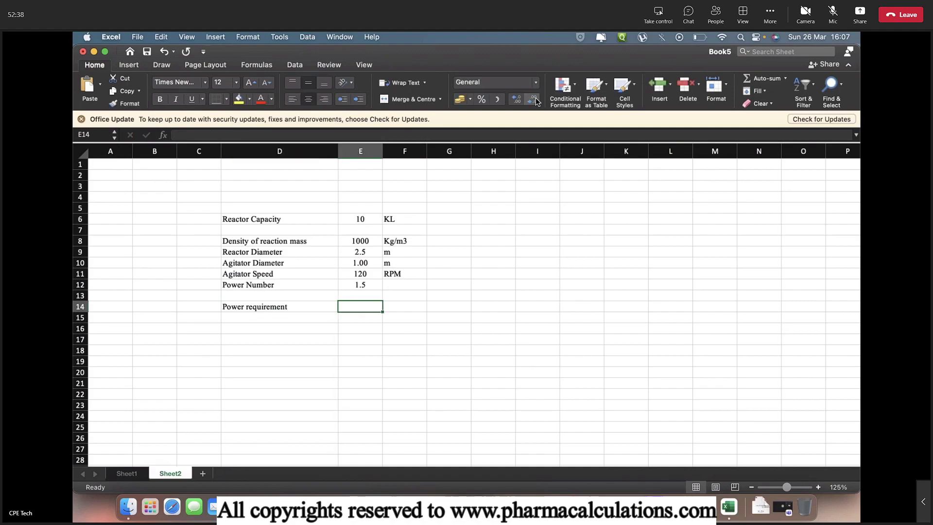
pyautogui.write('=')
pyautogui.press('Escape')
# Write the note 'P = Np x Density x (Agitator Speed)^3 x (Agitator Dia)^5' in G14
pyautogui.press('Right')
pyautogui.press('Right')
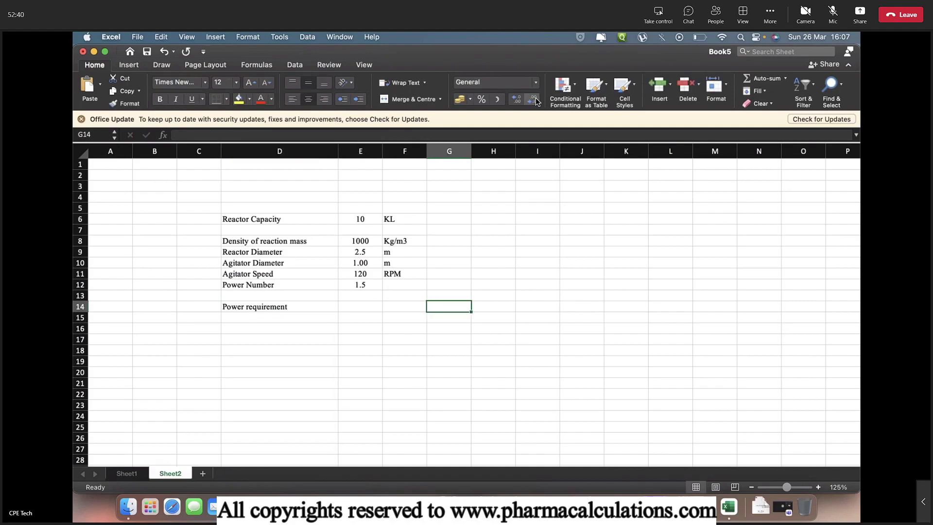
pyautogui.write('P =')
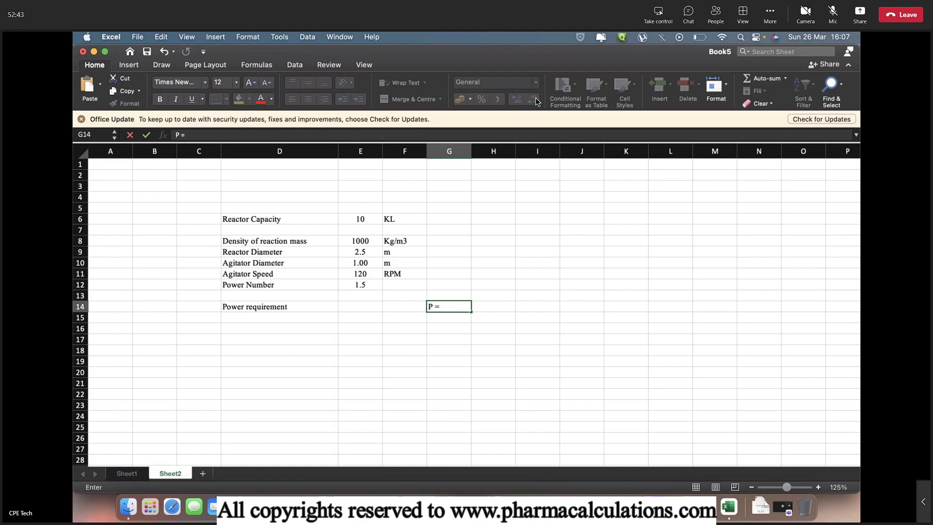
pyautogui.write(' Np x Density x ')
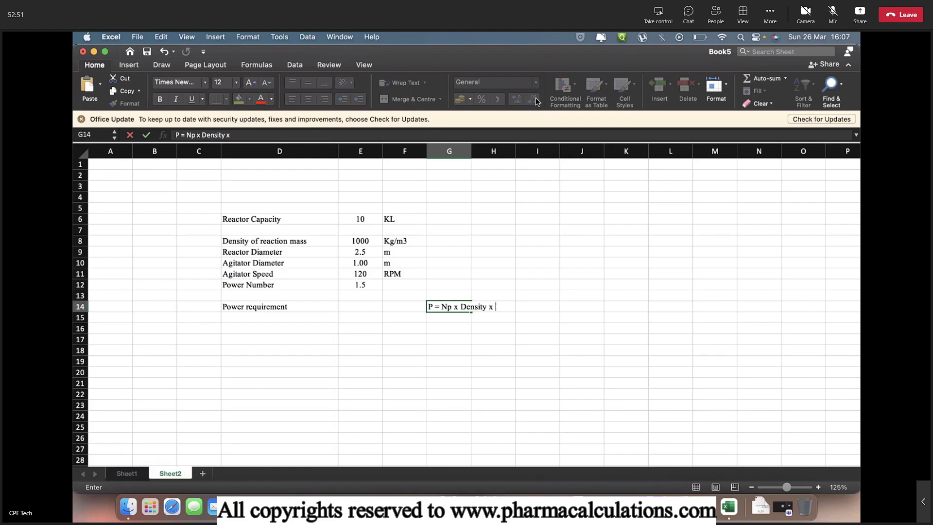
pyautogui.write('(Agitator Sp')
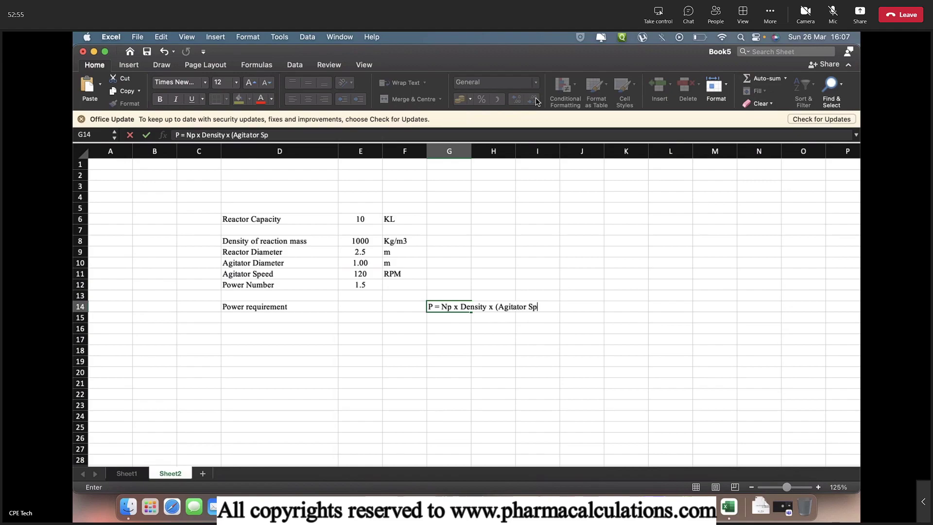
pyautogui.write('eed)^3 x (Agitator')
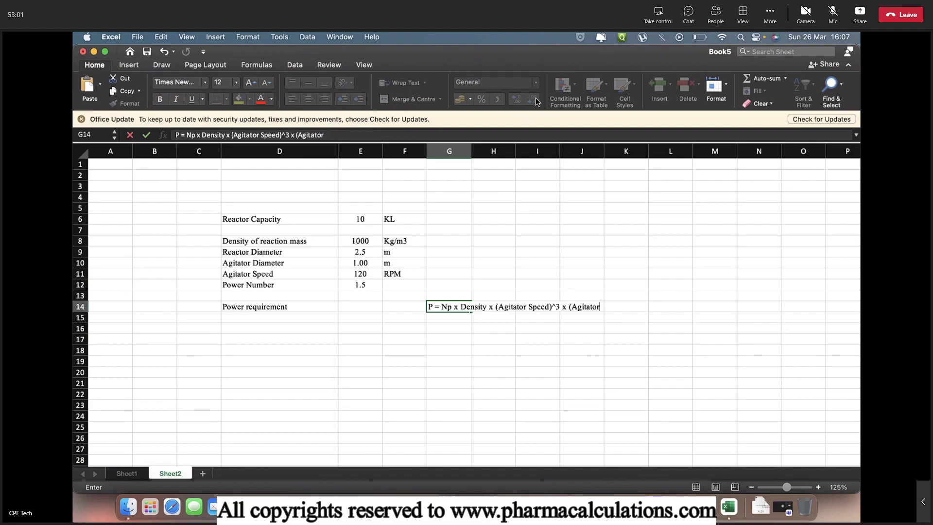
pyautogui.write(' Dia)^5')
pyautogui.press('Return')
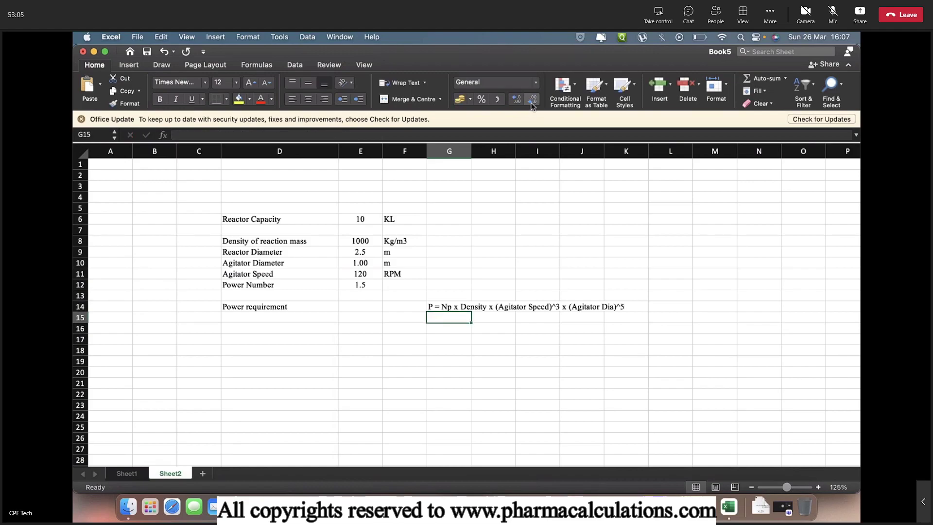
# Enter =E12*E8*(E11/60)^3*(E10^5) in E14, giving 12000, and label it watts
pyautogui.click(359, 311)
pyautogui.write('=')
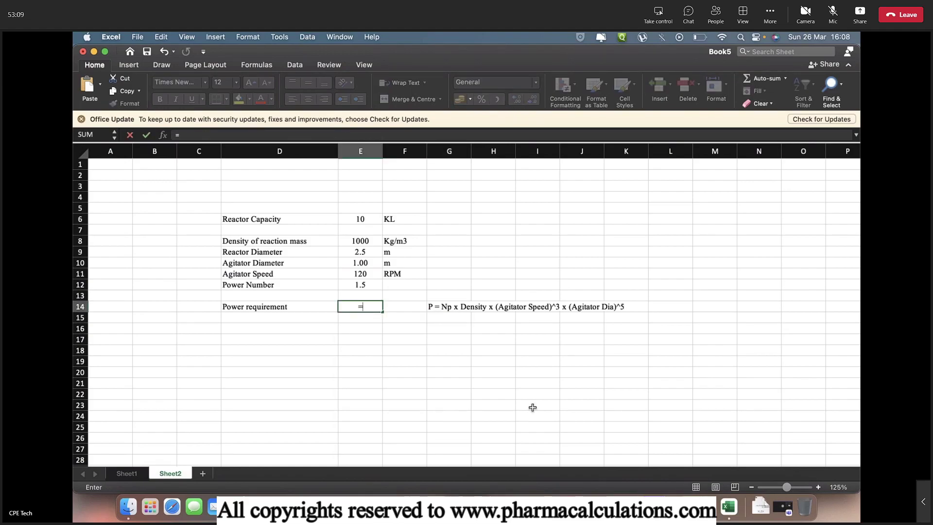
pyautogui.press('Up')
pyautogui.press('Up')
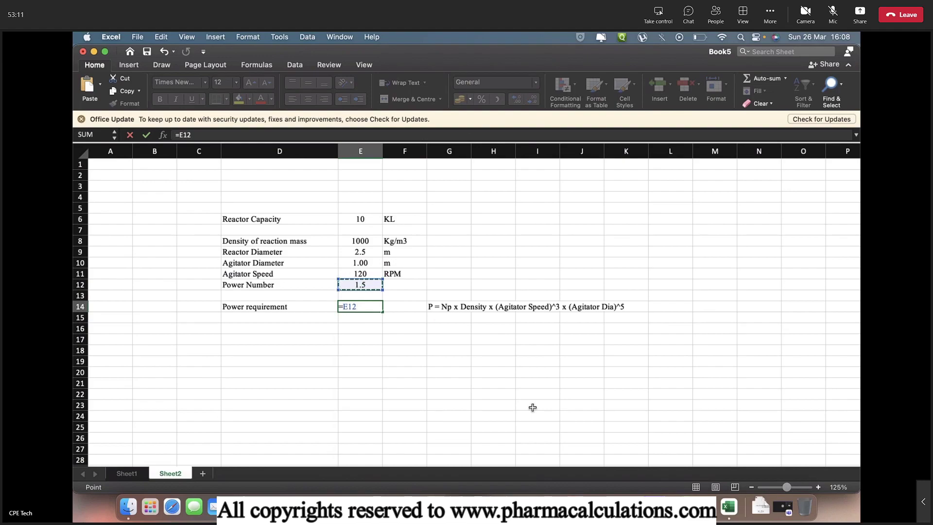
pyautogui.write('*')
pyautogui.press('Up')
pyautogui.press('Up')
pyautogui.press('Up')
pyautogui.press('Up')
pyautogui.press('Up')
pyautogui.press('Up')
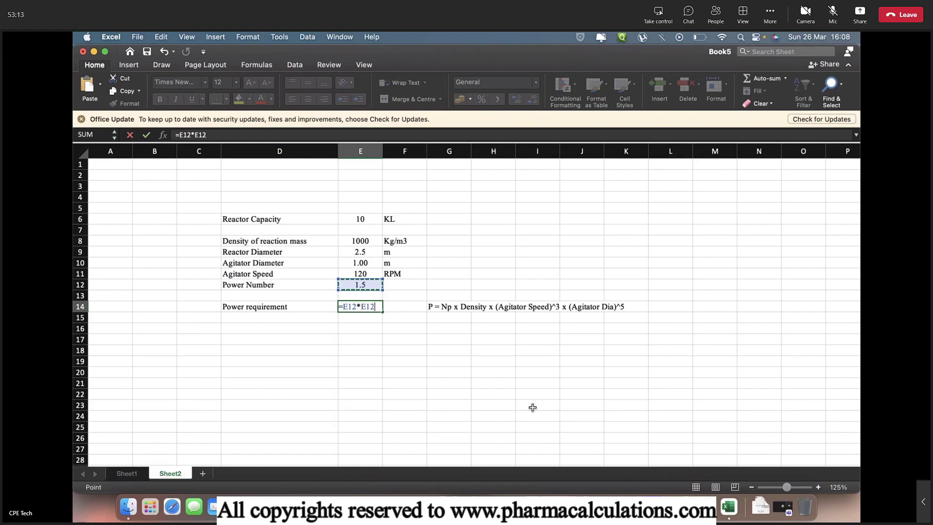
pyautogui.write('*')
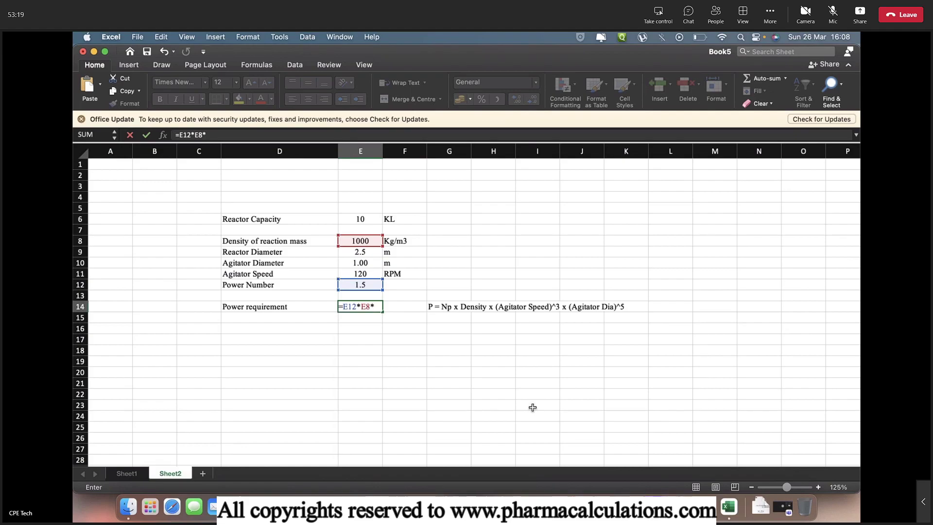
pyautogui.write('(E11')
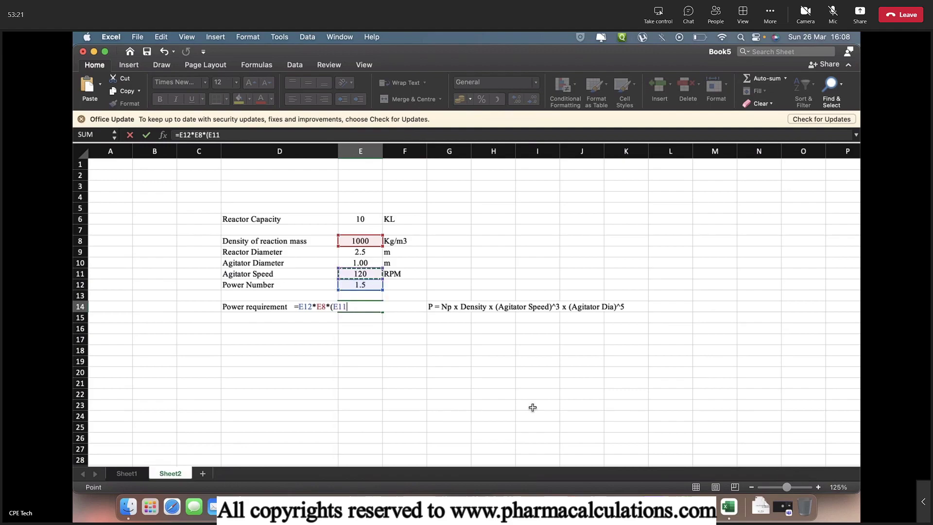
pyautogui.write('/60)^3')
pyautogui.press('BackSpace')
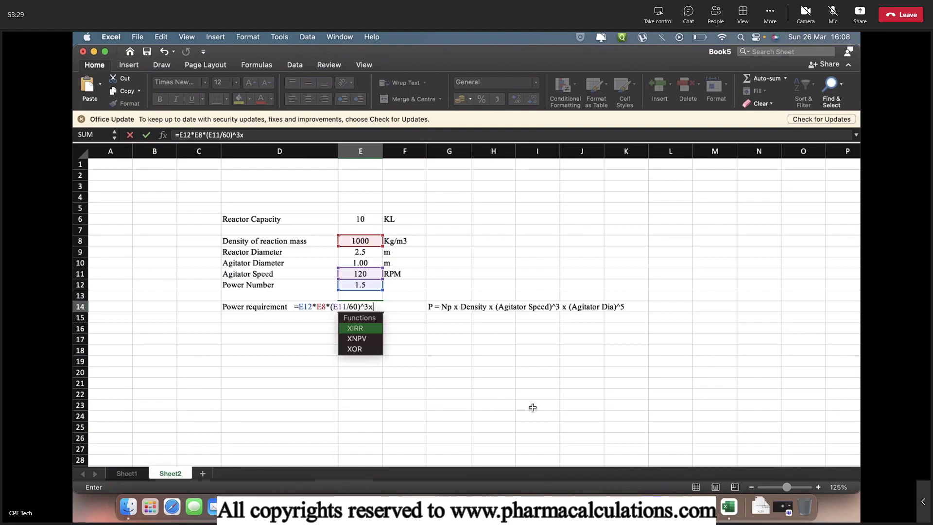
pyautogui.write('*(')
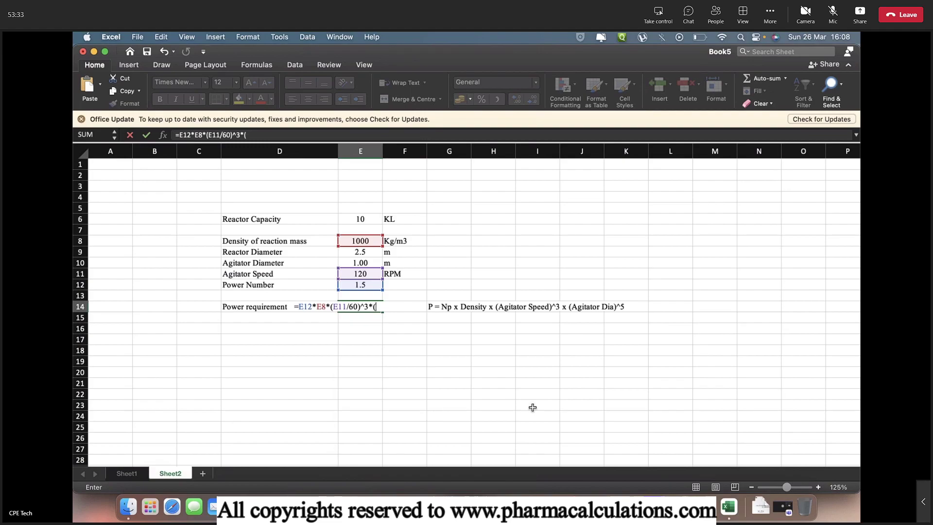
pyautogui.press('Up')
pyautogui.press('Up')
pyautogui.press('Up')
pyautogui.press('Up')
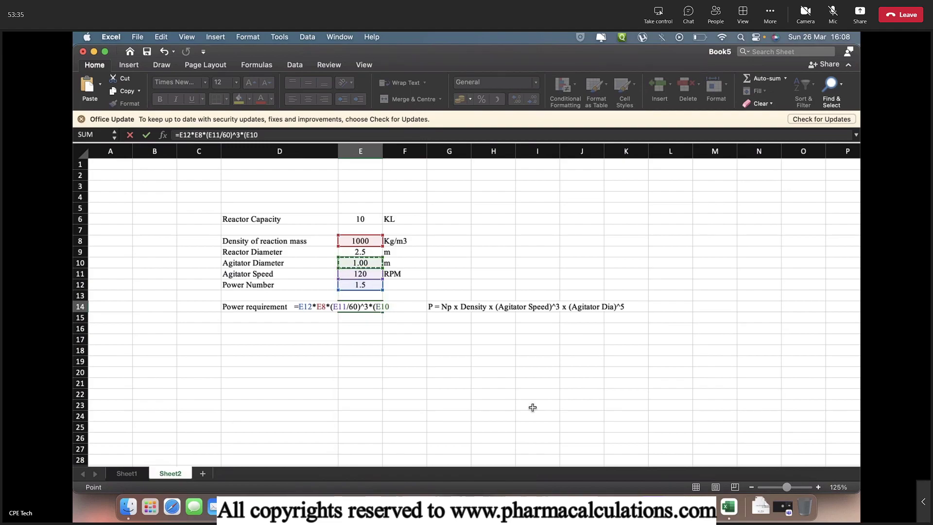
pyautogui.write('^5)')
pyautogui.press('Return')
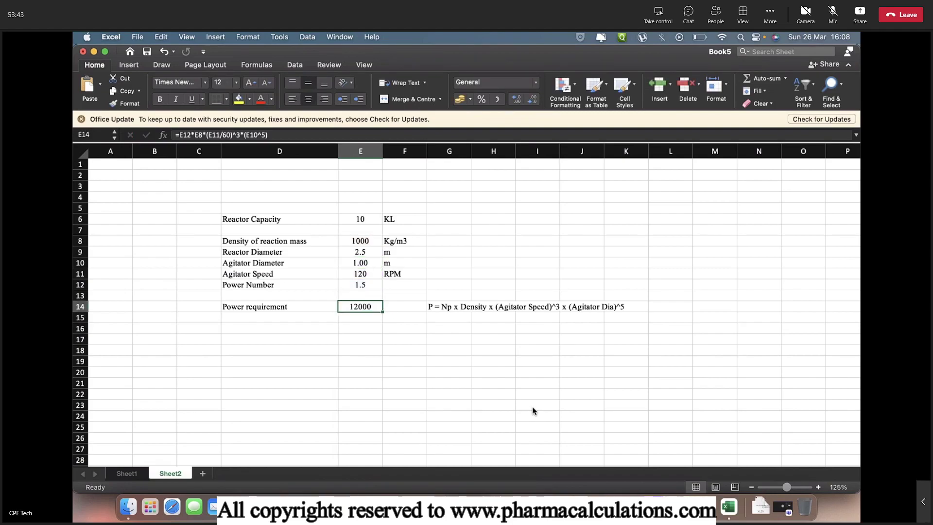
pyautogui.press('Right')
pyautogui.write('watts')
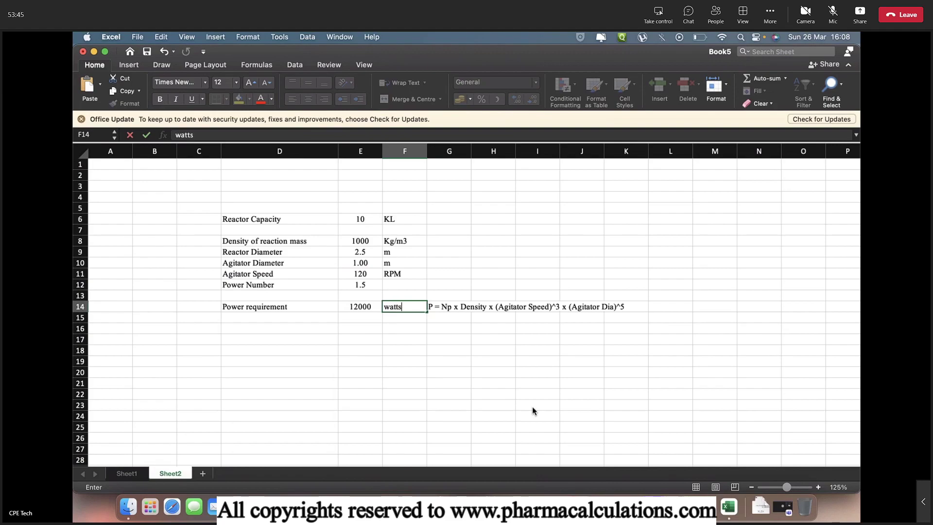
pyautogui.press('Return')
# Convert to kilowatts in E15 with =E14/1000, showing 12, and label it KW
pyautogui.press('Left')
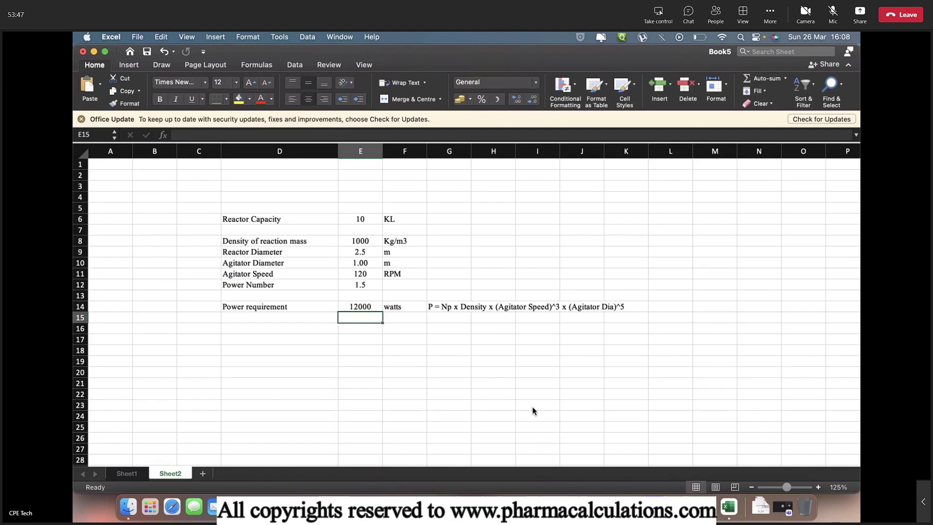
pyautogui.write('=')
pyautogui.press('Up')
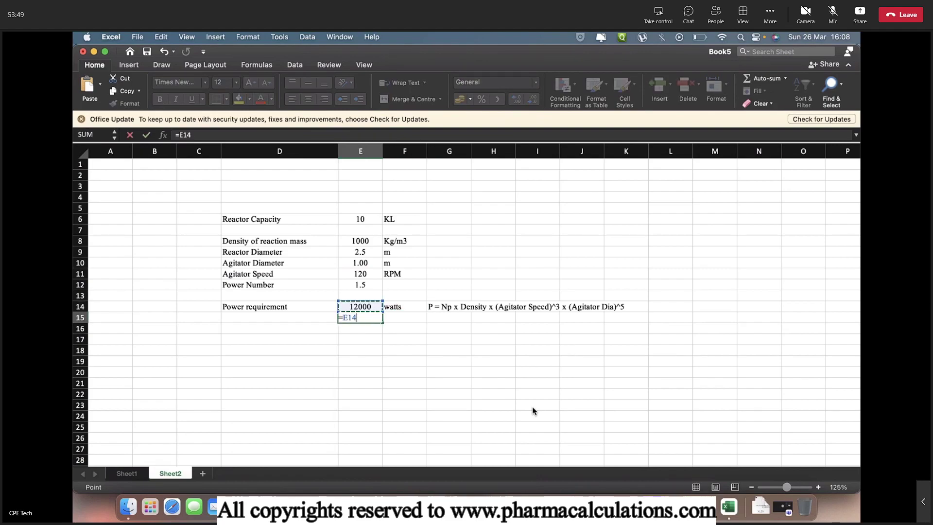
pyautogui.write('/1000')
pyautogui.press('Return')
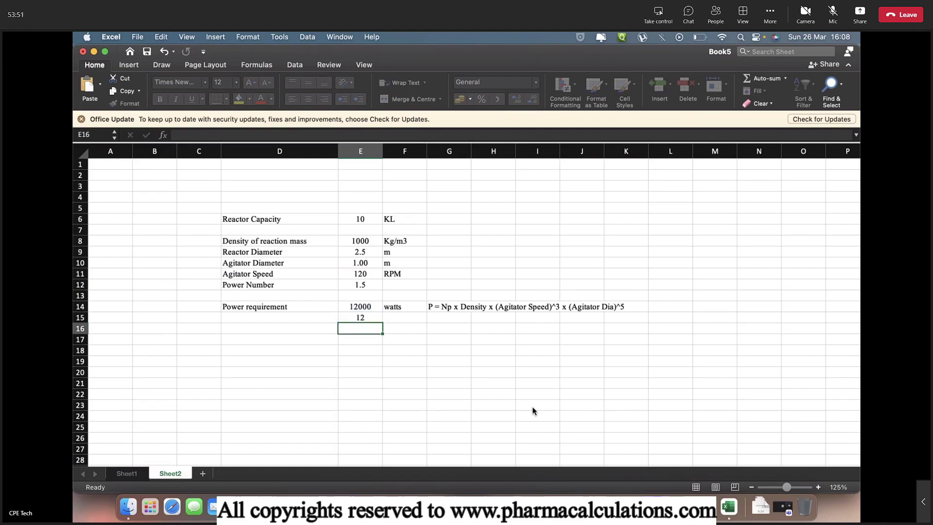
pyautogui.press('Up')
pyautogui.press('Right')
pyautogui.write('KW')
pyautogui.press('Return')
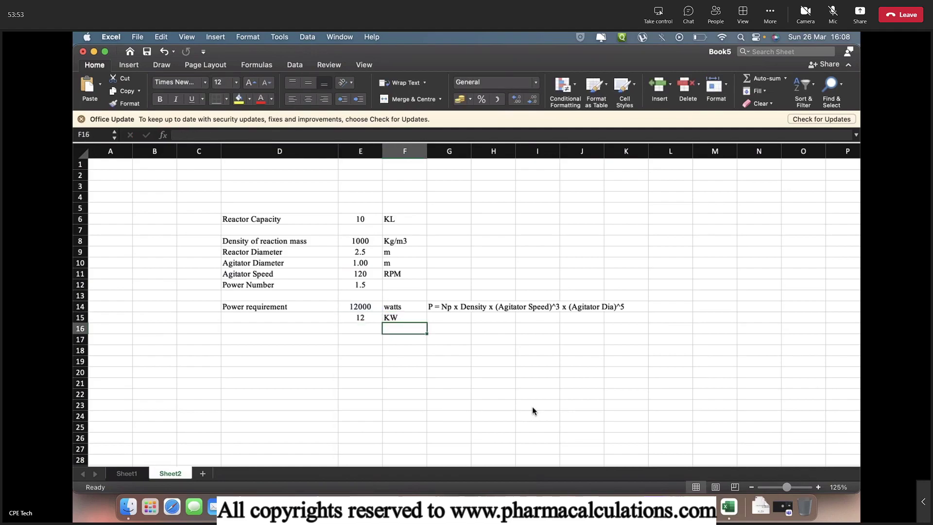
# Add 'Gearbox Transmission losses' at 10 % in row 17, autofitting column D to the label
pyautogui.doubleClick(337, 154)
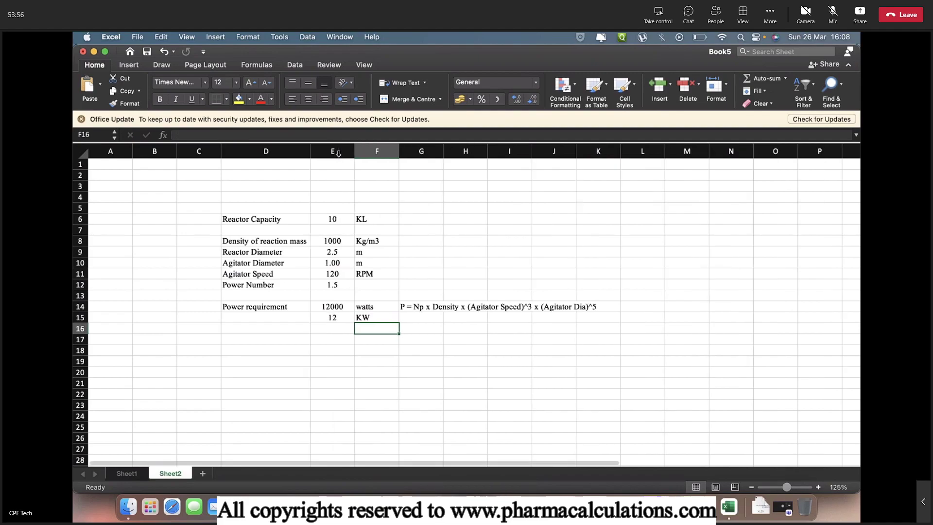
pyautogui.click(264, 336)
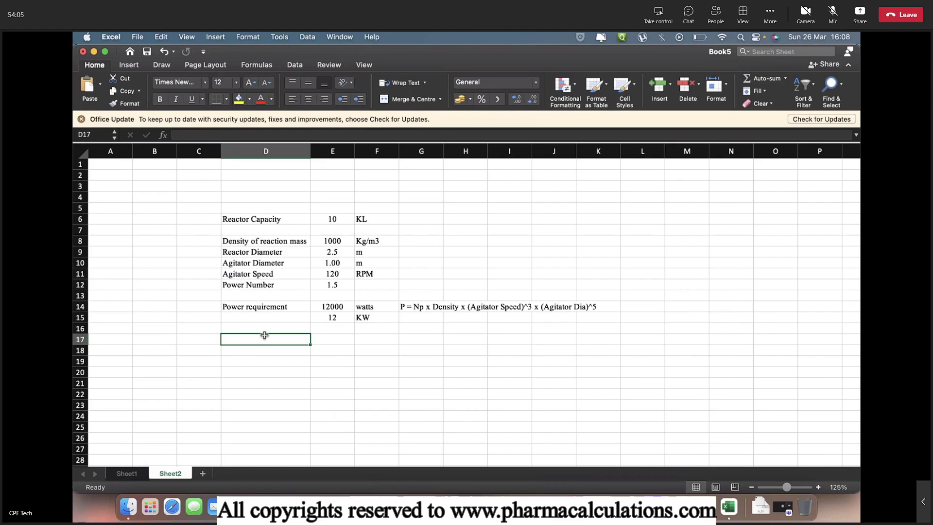
pyautogui.write('Gear')
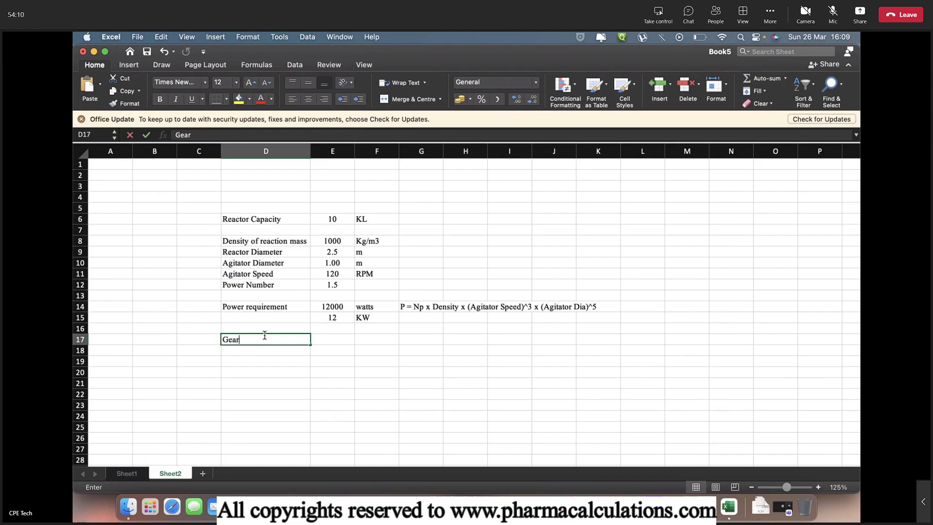
pyautogui.write('b')
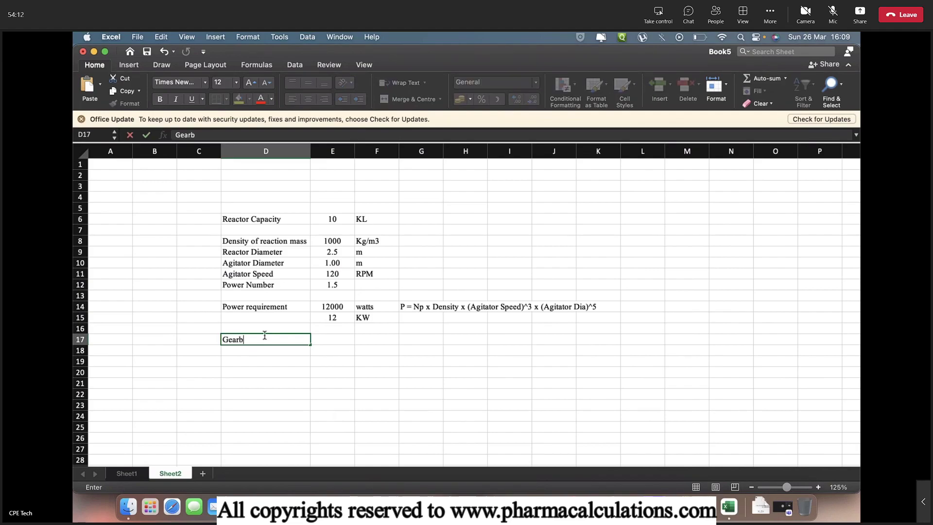
pyautogui.write('ox Transmission losses')
pyautogui.press('Return')
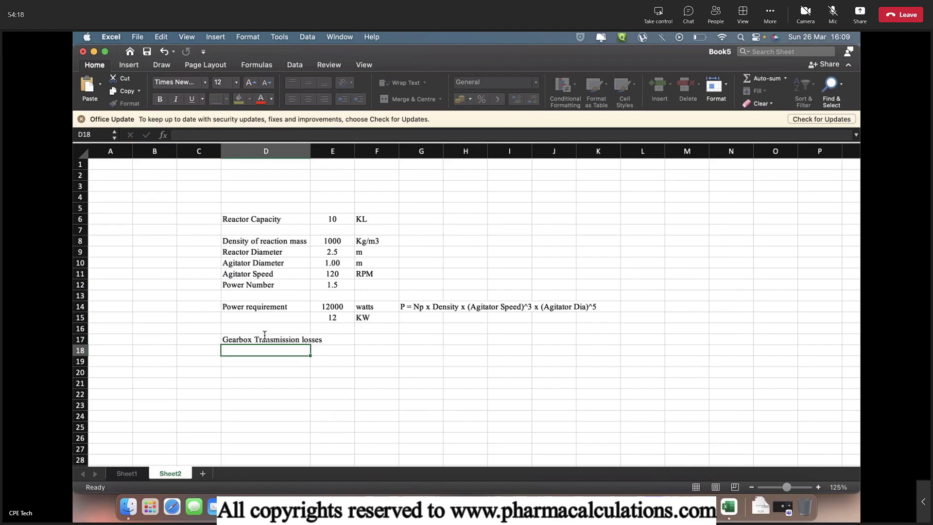
pyautogui.doubleClick(312, 152)
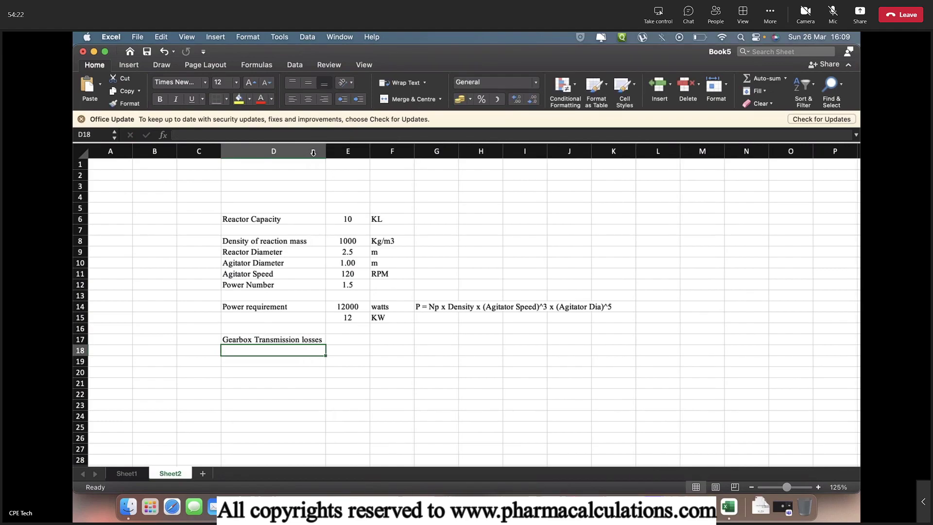
pyautogui.press('Up')
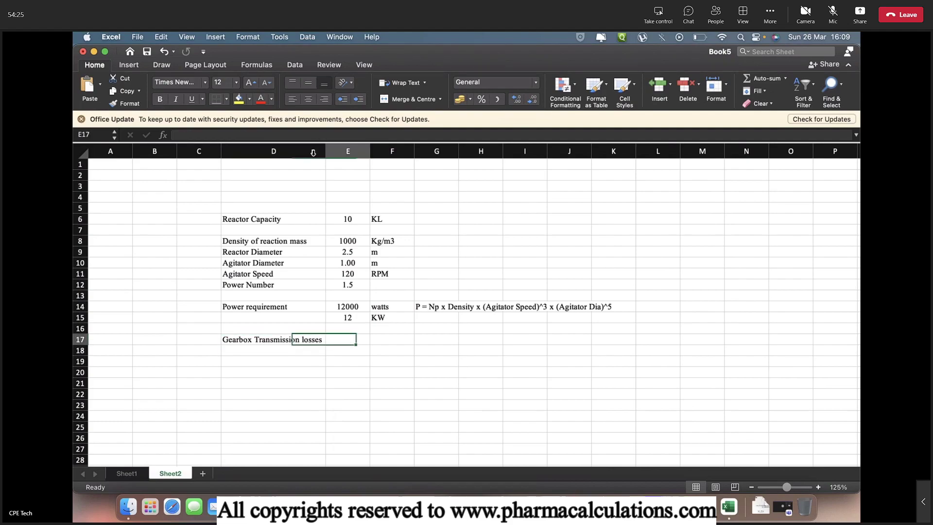
pyautogui.press('Right')
pyautogui.write('10')
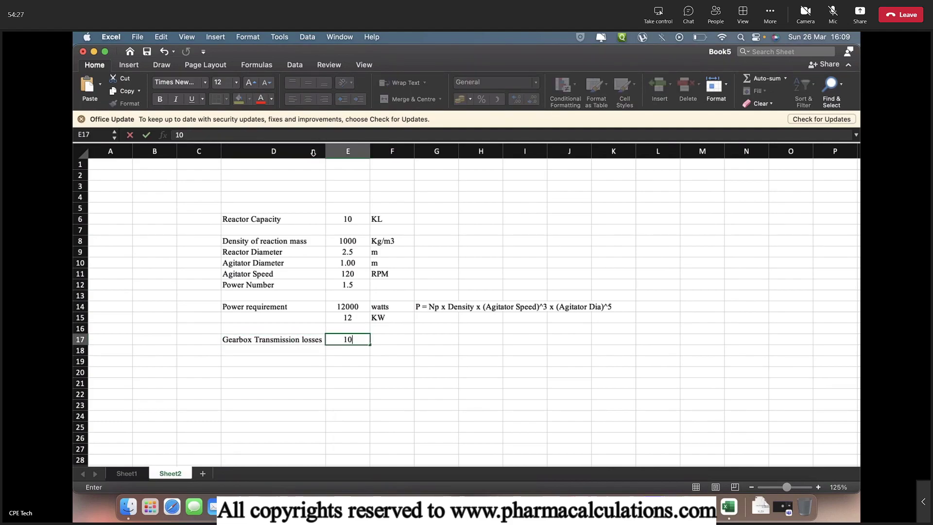
pyautogui.press('Tab')
pyautogui.write('%')
pyautogui.press('Return')
# Add 'Motor Efficiency' at 85 % and begin the 'Over design factor' label in D19
pyautogui.write('Moto')
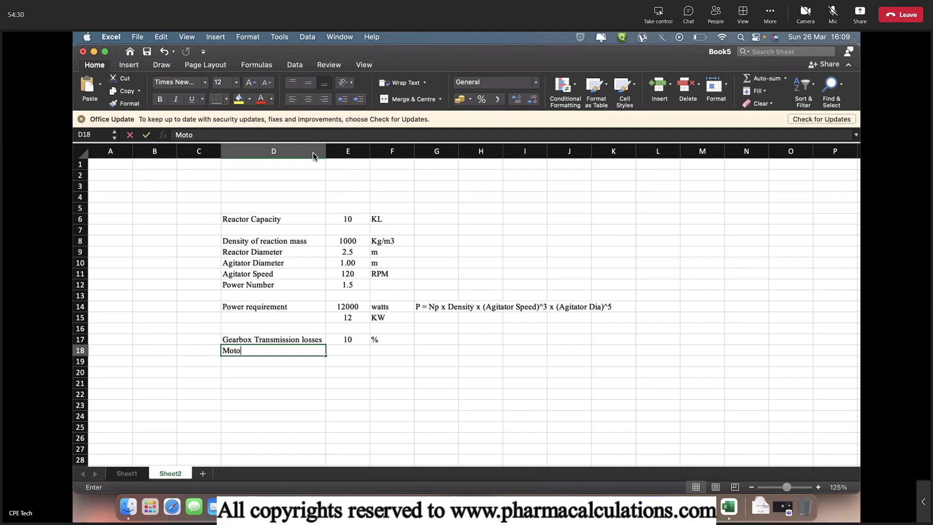
pyautogui.write('r Efficiency')
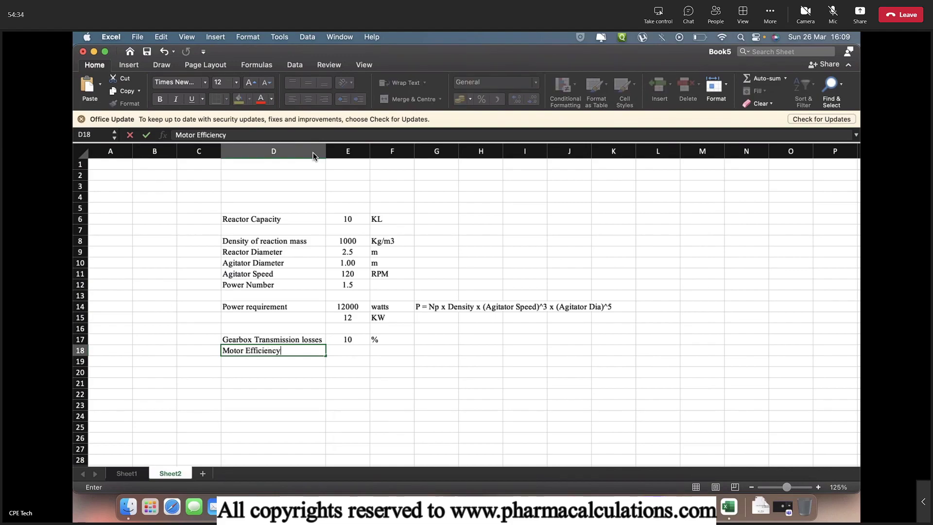
pyautogui.press('Tab')
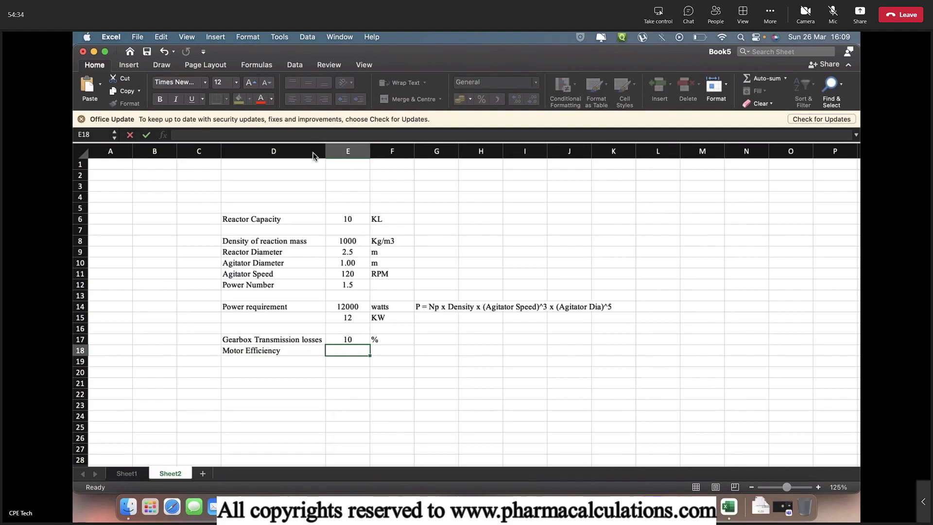
pyautogui.write('85')
pyautogui.press('Tab')
pyautogui.write('%')
pyautogui.press('Return')
pyautogui.write('O')
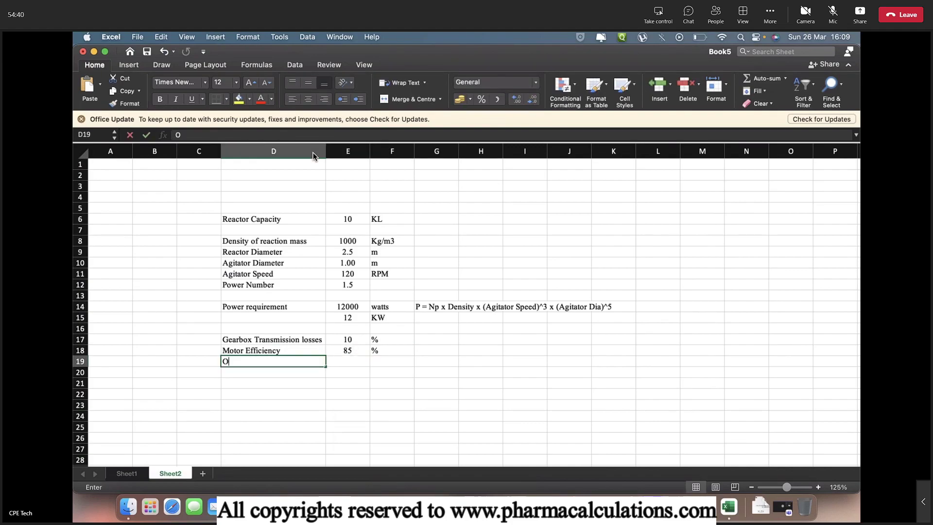
pyautogui.write('ver design factor')
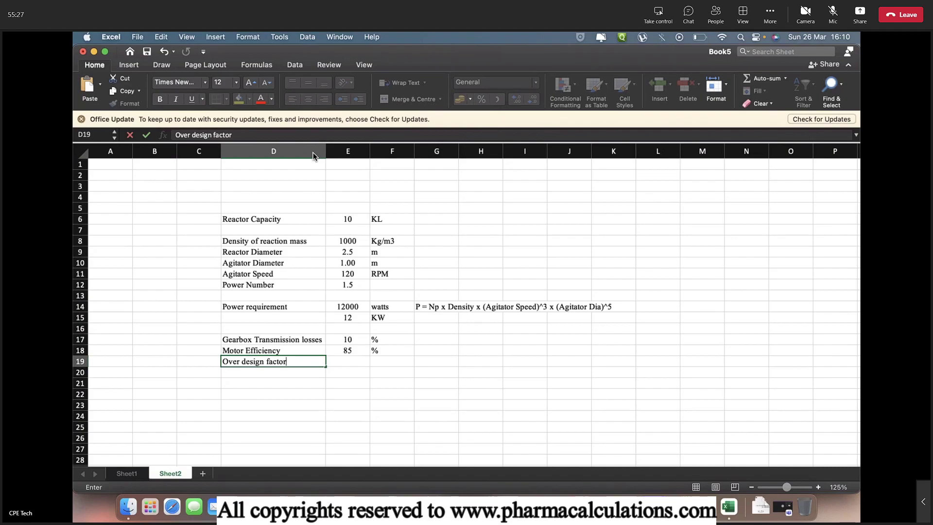
# Finish D19 as 'Over design factor / Safety Factor', autofit column D, and enter 25 %
pyautogui.write('Safety Factor')
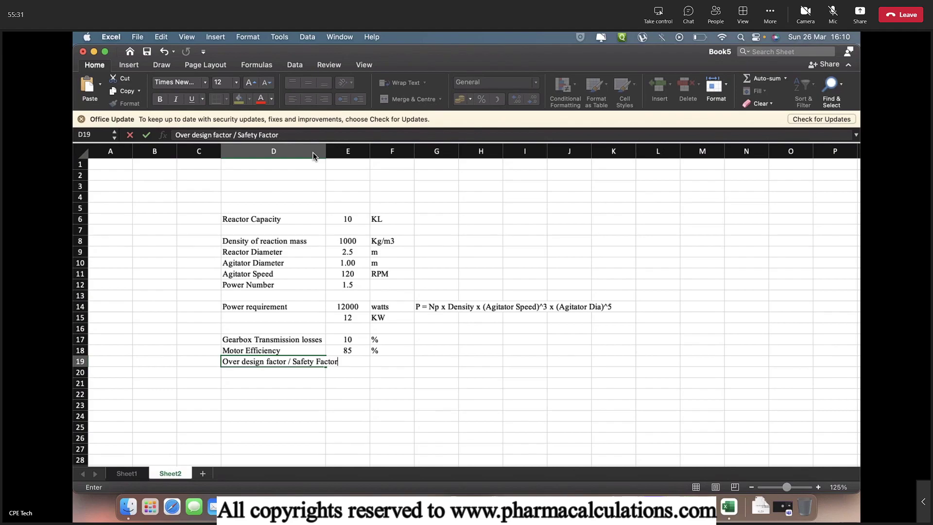
pyautogui.press('Return')
pyautogui.doubleClick(326, 151)
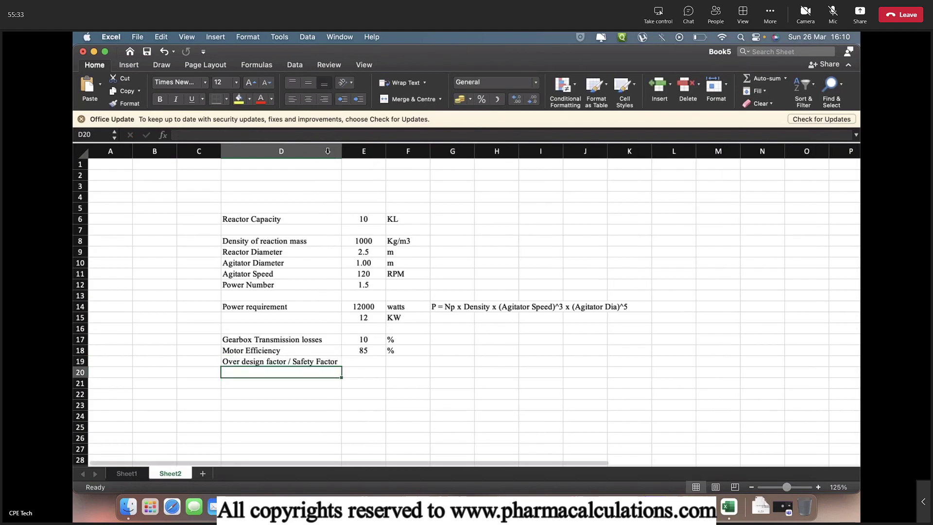
pyautogui.press('Up')
pyautogui.press('Right')
pyautogui.write('25')
pyautogui.press('Tab')
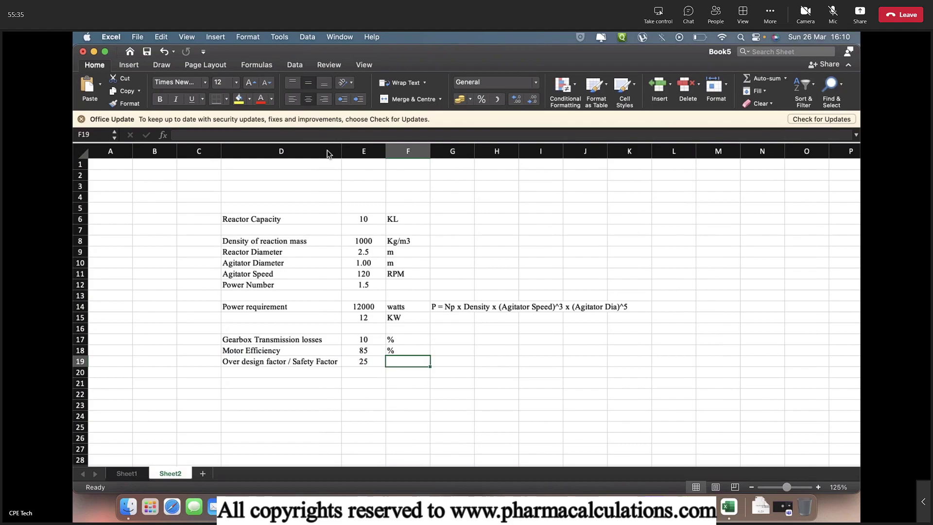
pyautogui.write('%')
pyautogui.press('Return')
pyautogui.press('Left')
pyautogui.press('Left')
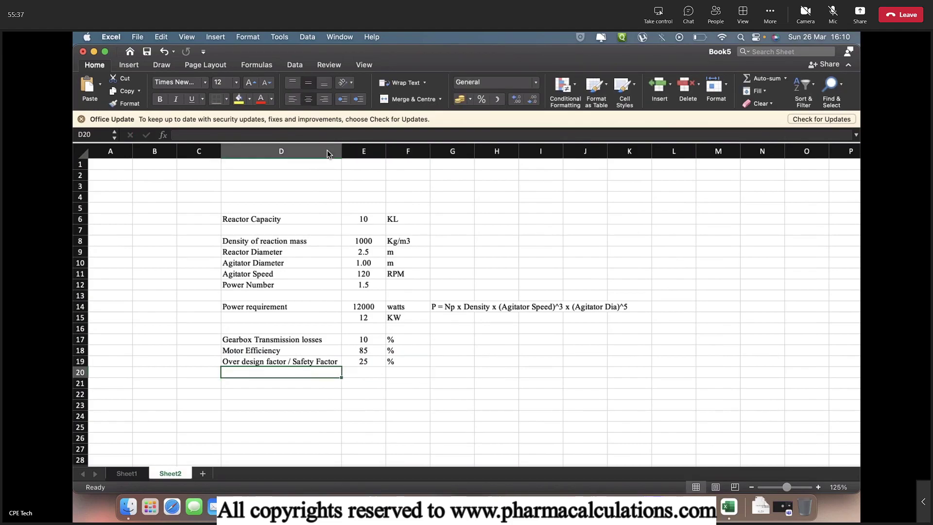
# Type the label 'Total power requirement' in D21
pyautogui.press('Down')
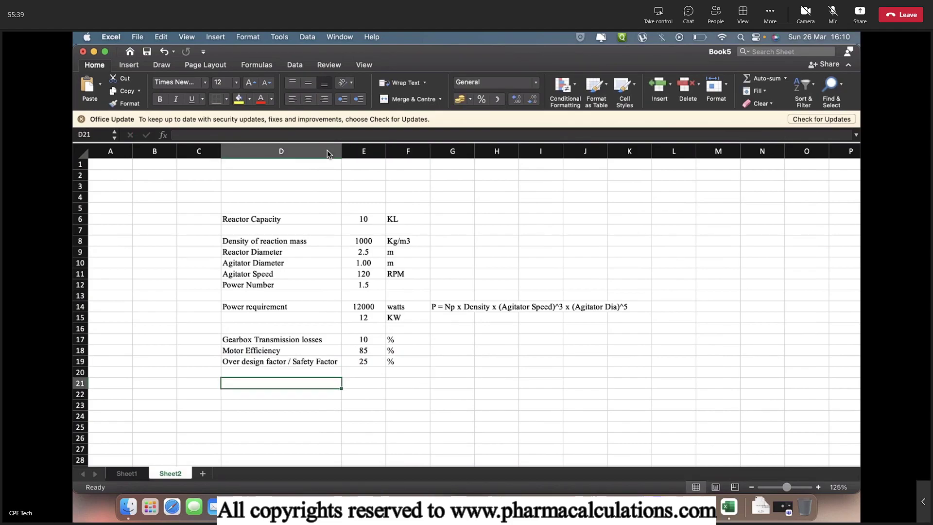
pyautogui.write('Total pow')
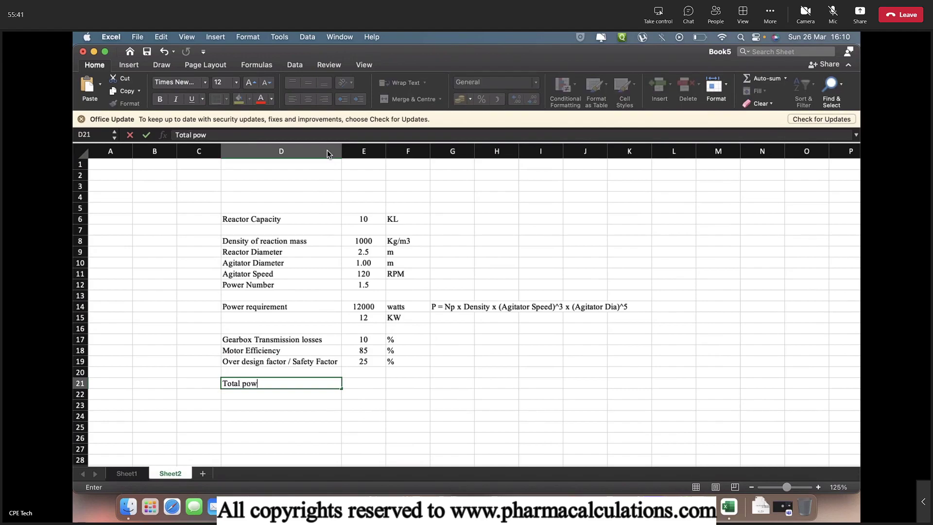
pyautogui.write('er requirement')
pyautogui.press('Tab')
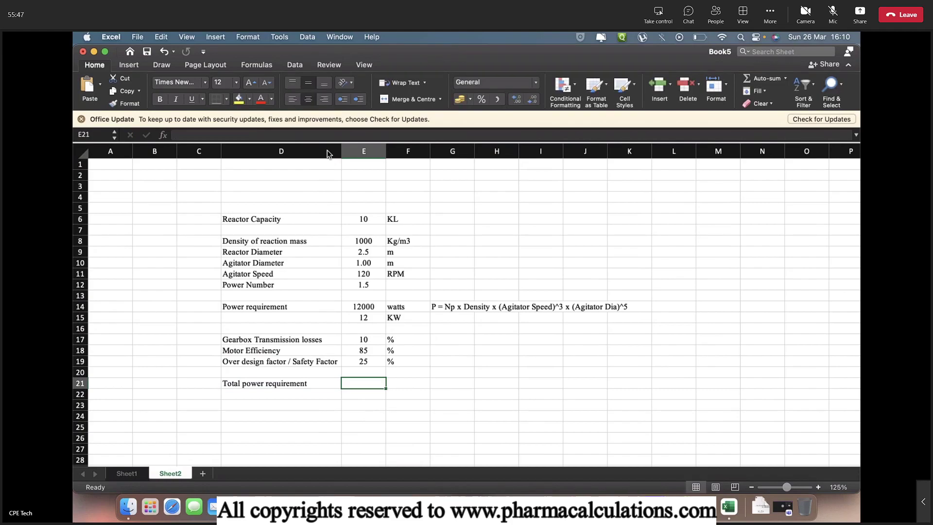
# Enter =((E14+E14*E17/100)/(E18/100))*(1+E19/100) in E21, rounded to show 19412
pyautogui.write('=(')
pyautogui.press('Up')
pyautogui.press('Up')
pyautogui.press('Up')
pyautogui.press('Up')
pyautogui.press('Up')
pyautogui.press('Up')
pyautogui.press('Up')
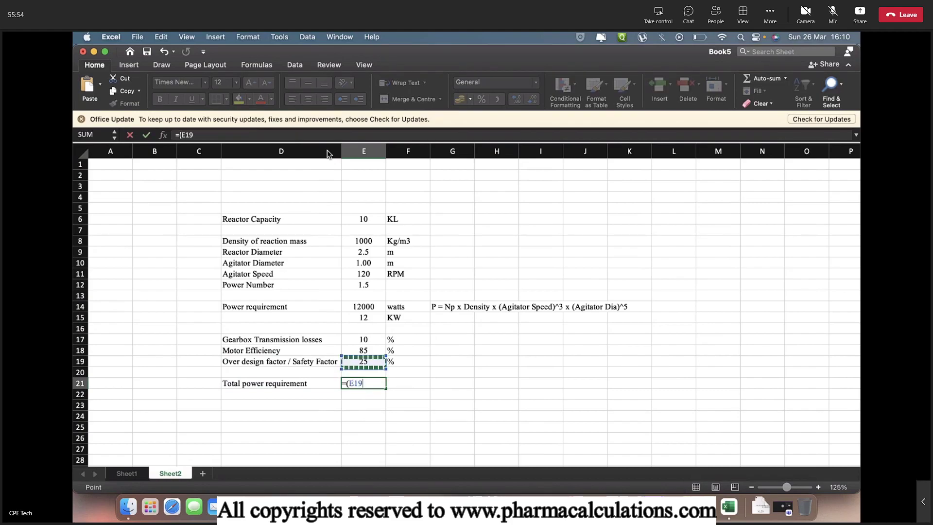
pyautogui.press('BackSpace')
pyautogui.press('BackSpace')
pyautogui.press('BackSpace')
pyautogui.write('(')
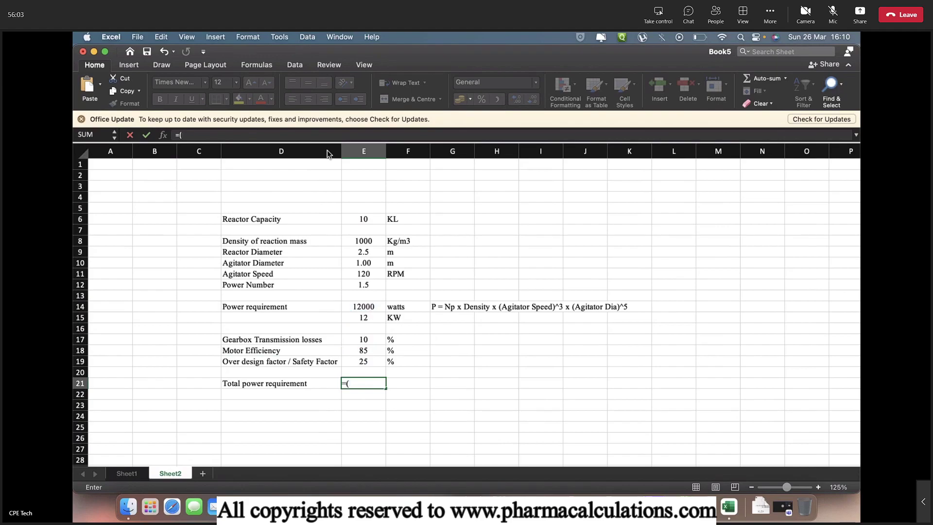
pyautogui.press('Up')
pyautogui.press('Up')
pyautogui.press('Up')
pyautogui.press('Up')
pyautogui.press('Up')
pyautogui.press('Up')
pyautogui.press('Up')
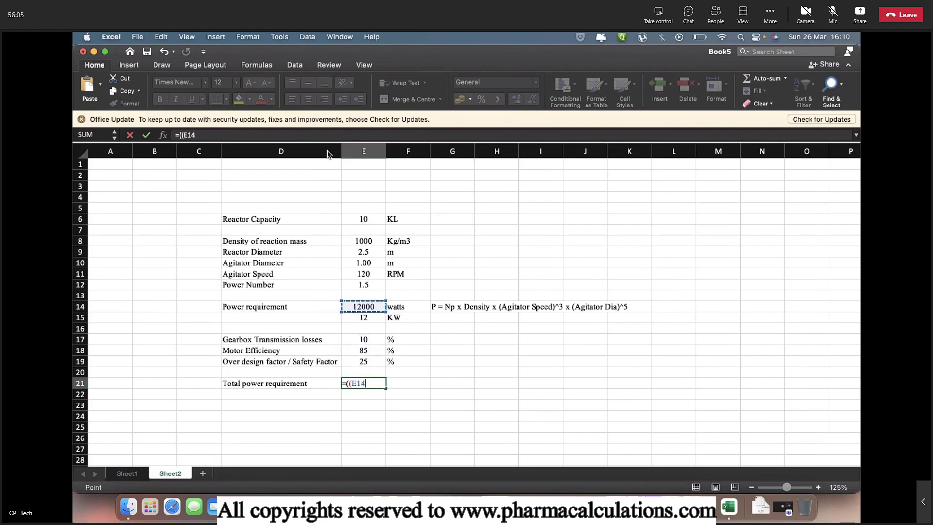
pyautogui.write('+')
pyautogui.press('Up')
pyautogui.press('Up')
pyautogui.press('Up')
pyautogui.press('Up')
pyautogui.press('Up')
pyautogui.press('Up')
pyautogui.press('Up')
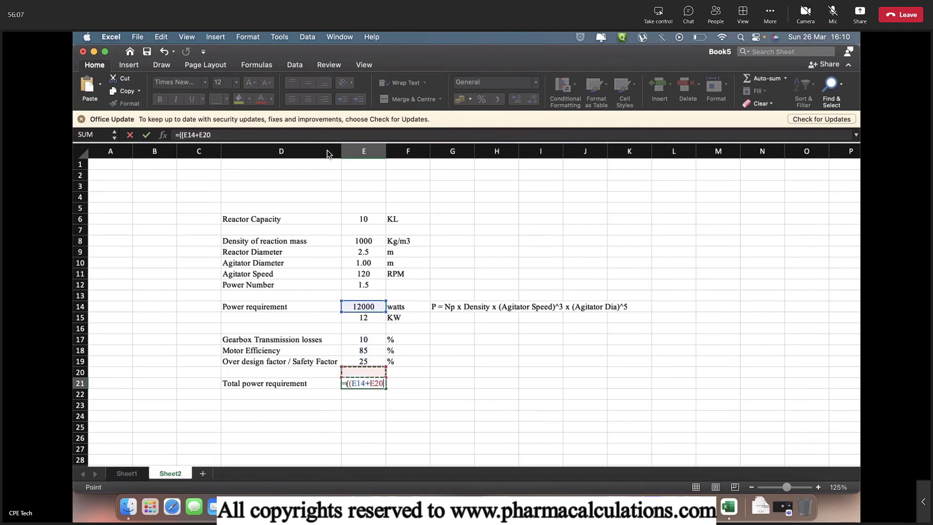
pyautogui.write('*')
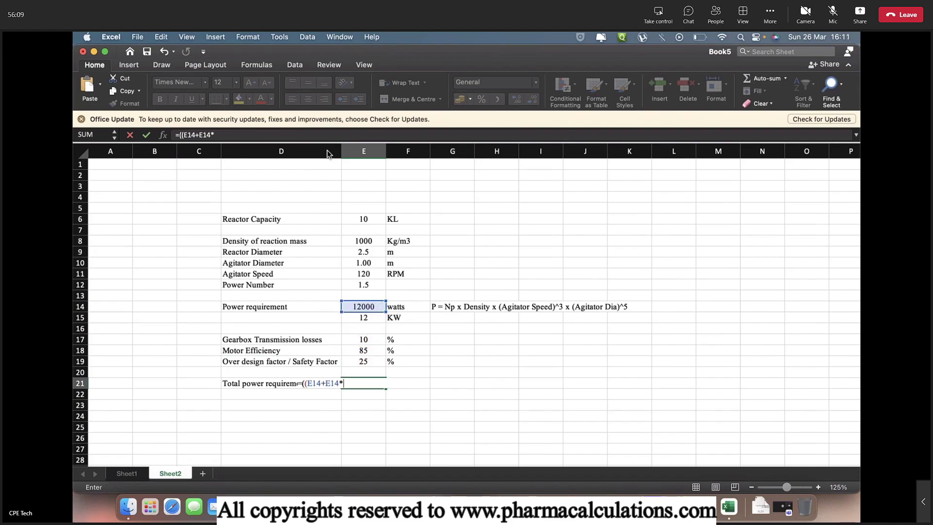
pyautogui.press('Up')
pyautogui.press('Up')
pyautogui.press('Up')
pyautogui.press('Up')
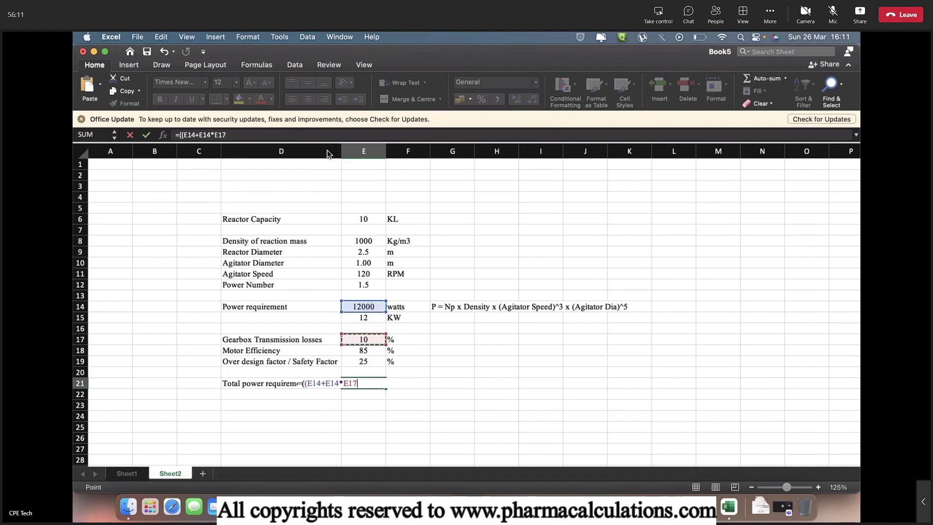
pyautogui.write('/100)/(')
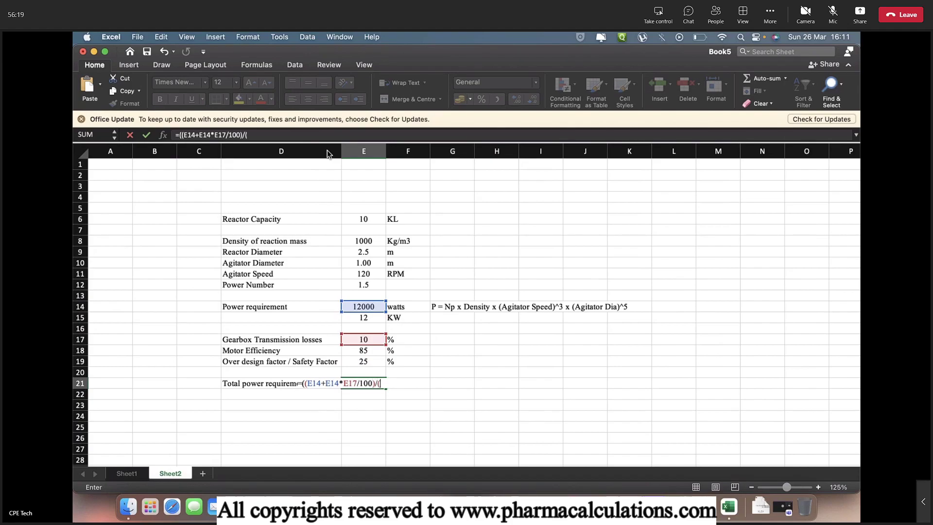
pyautogui.write('E18/100')
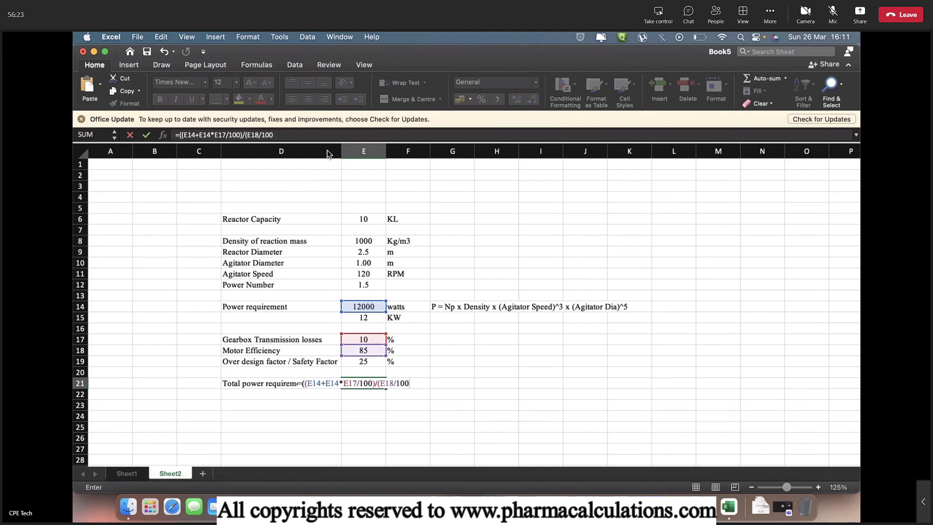
pyautogui.write('))*(1+E19/')
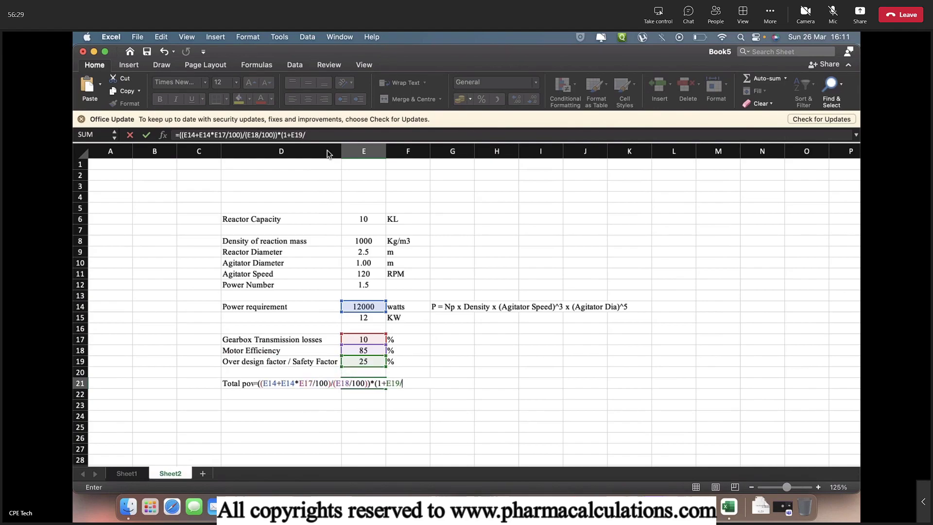
pyautogui.write('100)')
pyautogui.press('Return')
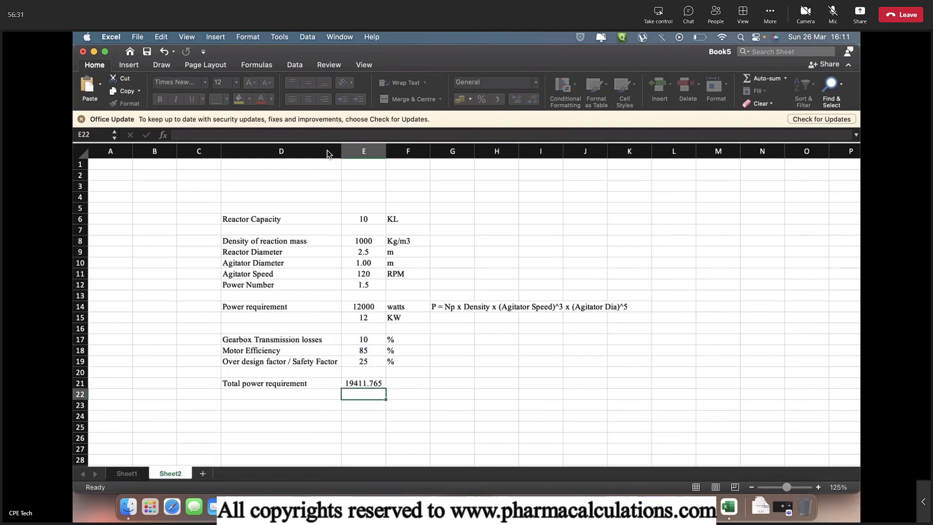
pyautogui.click(532, 100)
pyautogui.click(532, 100)
pyautogui.click(533, 100)
# Label the total in watts and add =E21/1000 below, shown as 19.4 KW
pyautogui.press('Right')
pyautogui.write('watts')
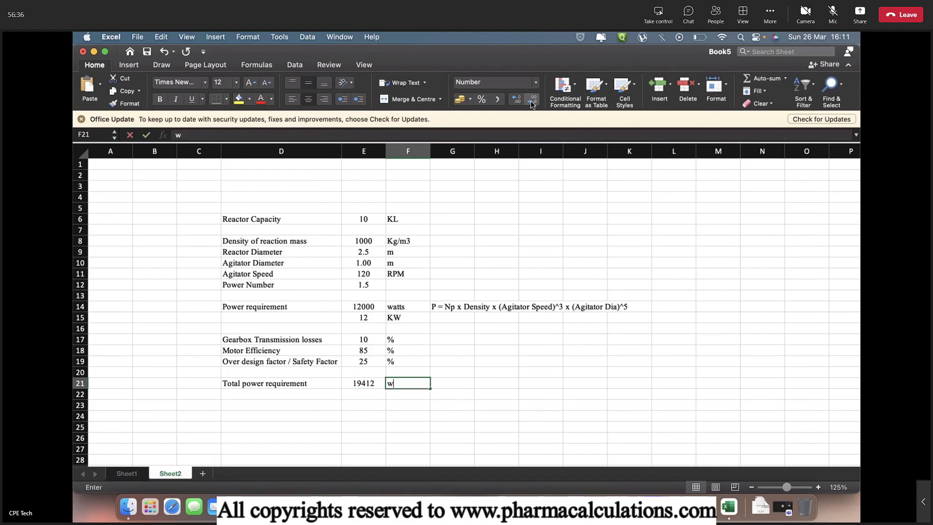
pyautogui.press('Return')
pyautogui.press('Left')
pyautogui.write('=E21/')
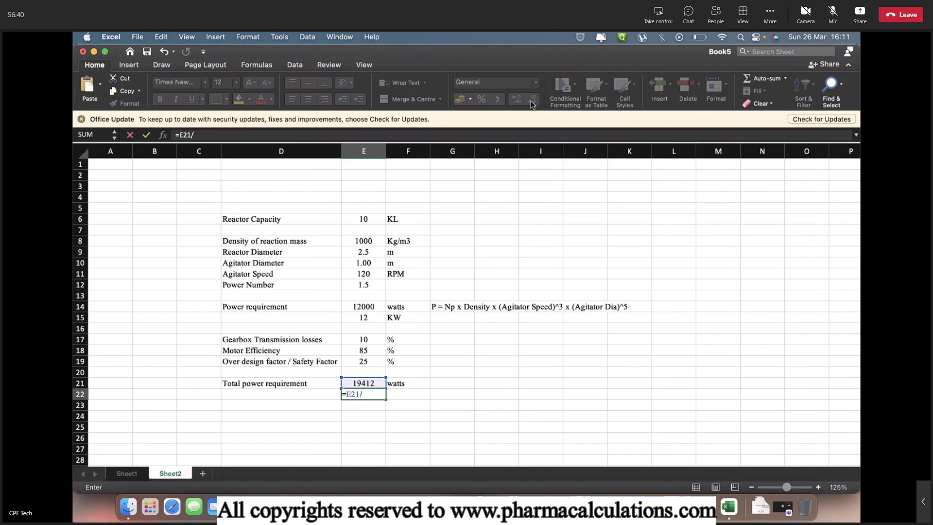
pyautogui.write('1000')
pyautogui.press('Return')
pyautogui.press('Up')
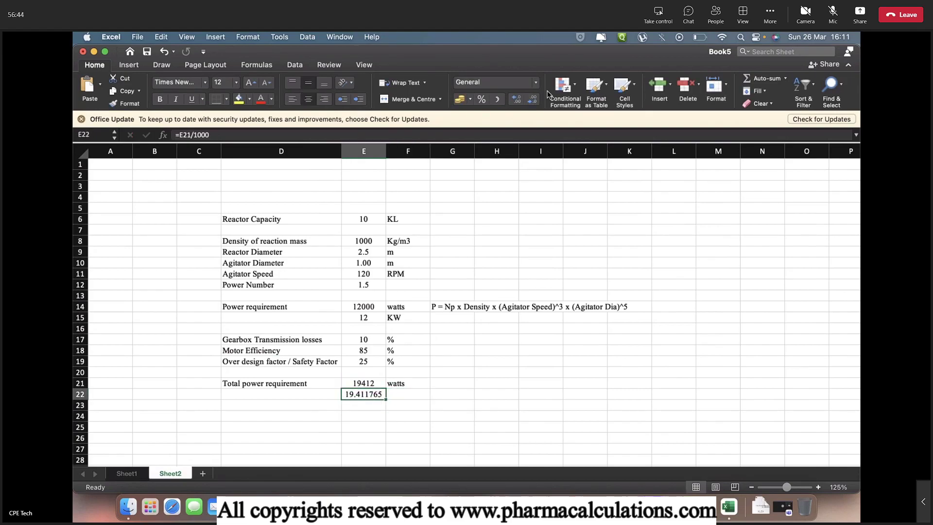
pyautogui.click(534, 101)
pyautogui.click(534, 101)
pyautogui.click(534, 101)
pyautogui.click(534, 101)
pyautogui.click(534, 101)
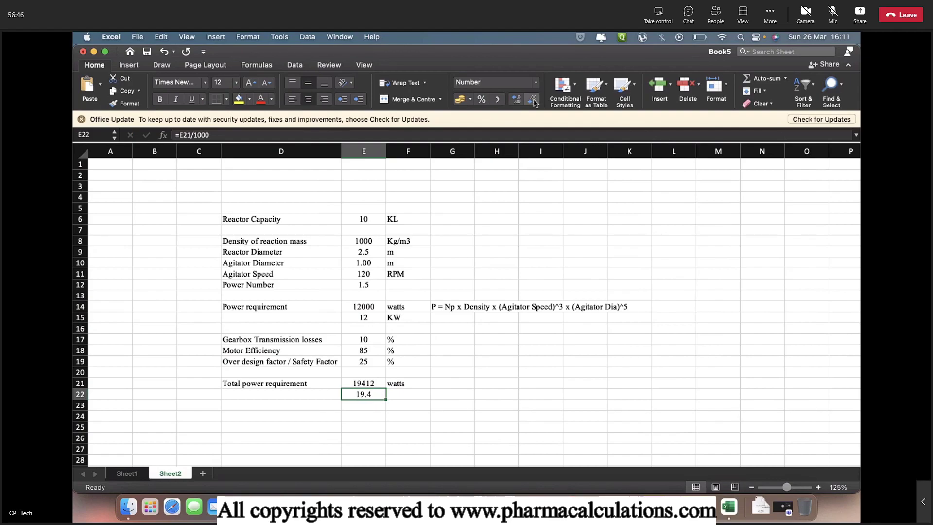
pyautogui.press('Right')
pyautogui.write('KW')
pyautogui.press('Return')
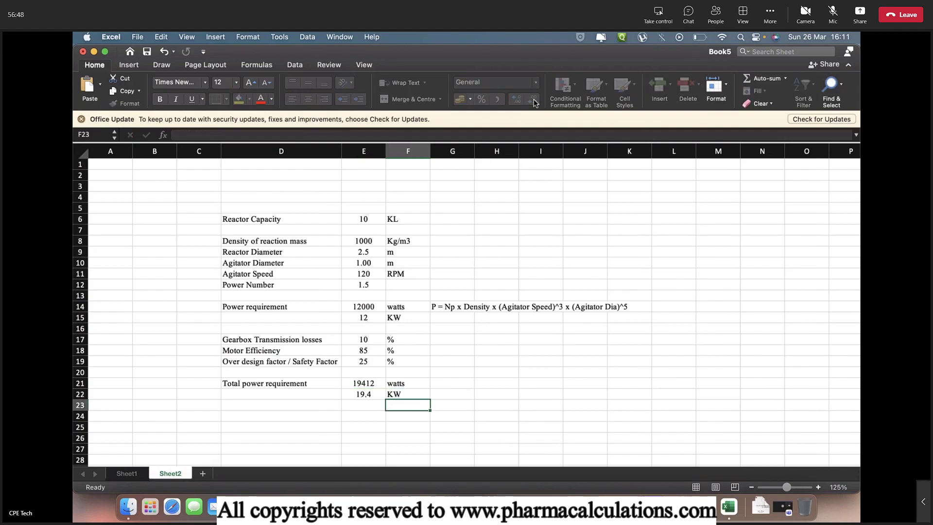
# Add the horsepower conversion =E21/746, shown as 26.02 with unit HP
pyautogui.press('Left')
pyautogui.write('=')
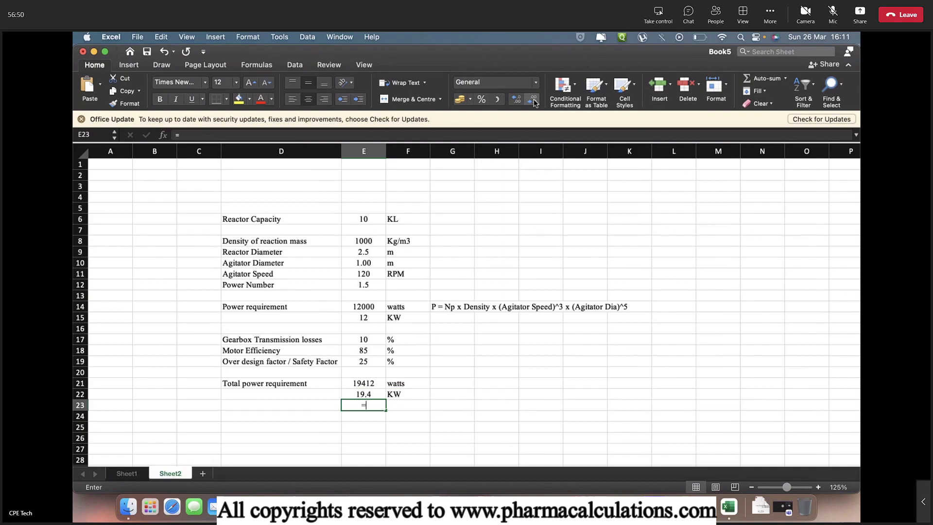
pyautogui.press('Up')
pyautogui.press('Up')
pyautogui.write('/')
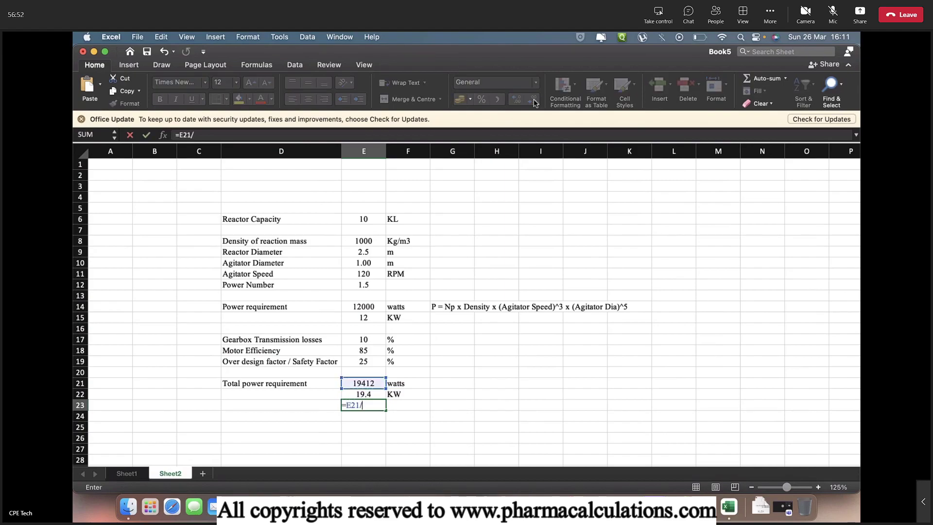
pyautogui.write('746')
pyautogui.press('Return')
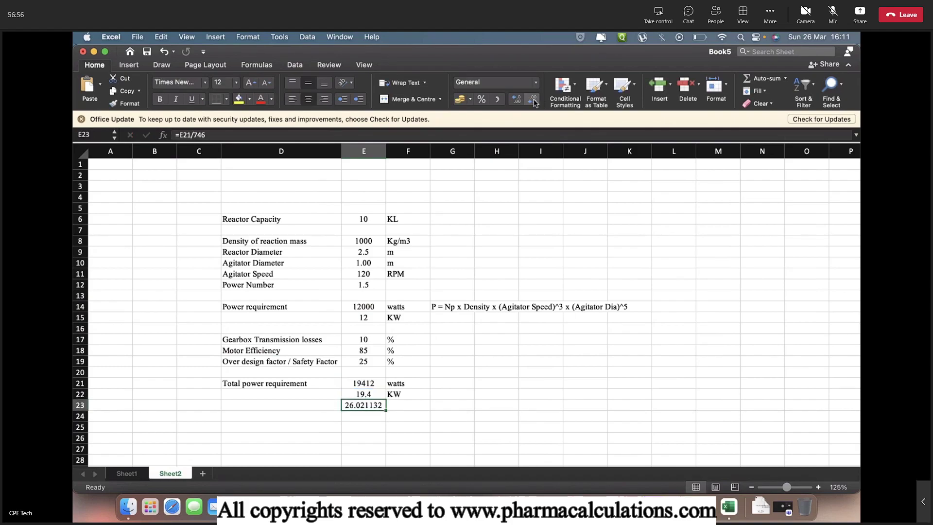
pyautogui.click(534, 103)
pyautogui.click(534, 103)
pyautogui.click(534, 103)
pyautogui.click(534, 103)
pyautogui.press('Right')
pyautogui.write('HP')
pyautogui.press('Return')
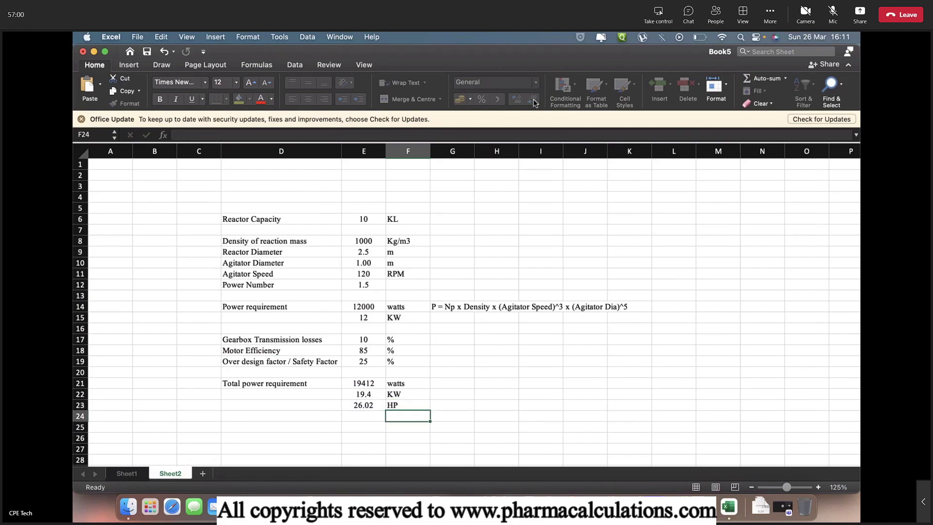
pyautogui.press('Up')
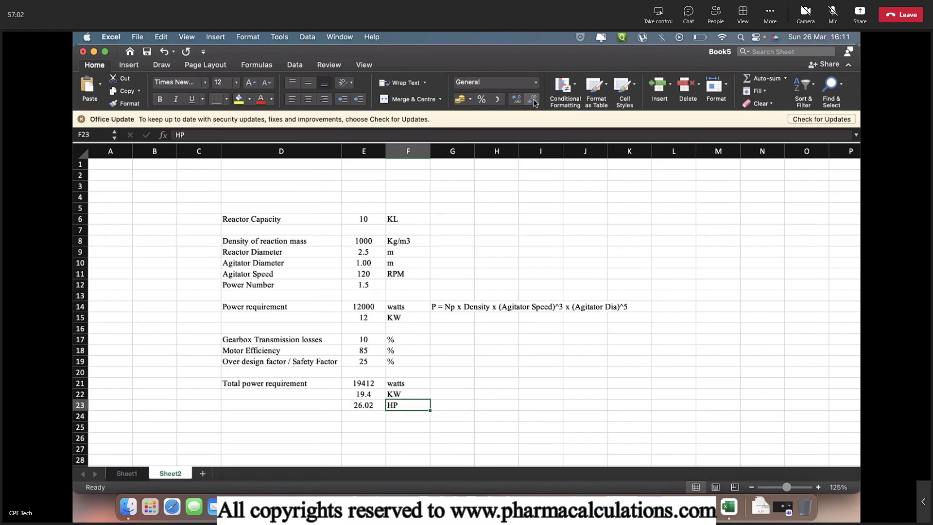
pyautogui.press('Left')
pyautogui.press('Left')
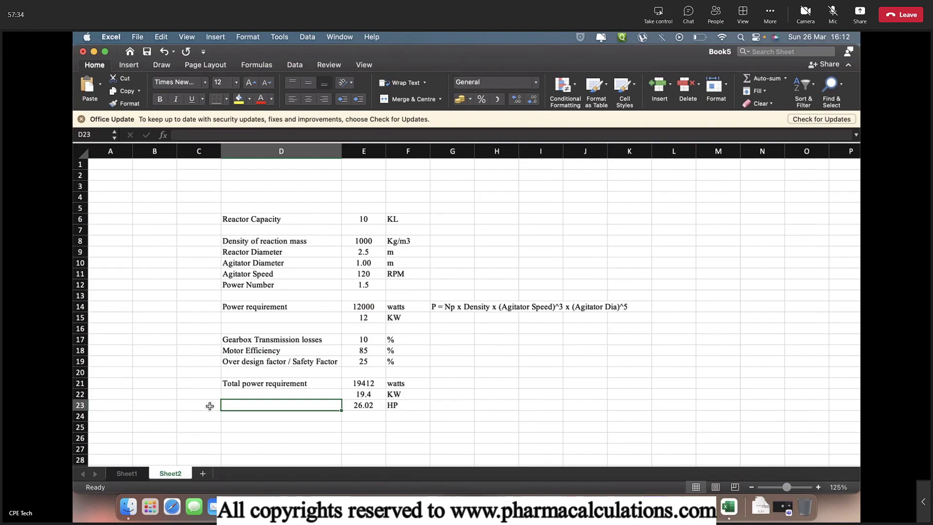
# Enter the contact e-mail address in H21, next to the total power, so it becomes a clickable link
pyautogui.click(507, 381)
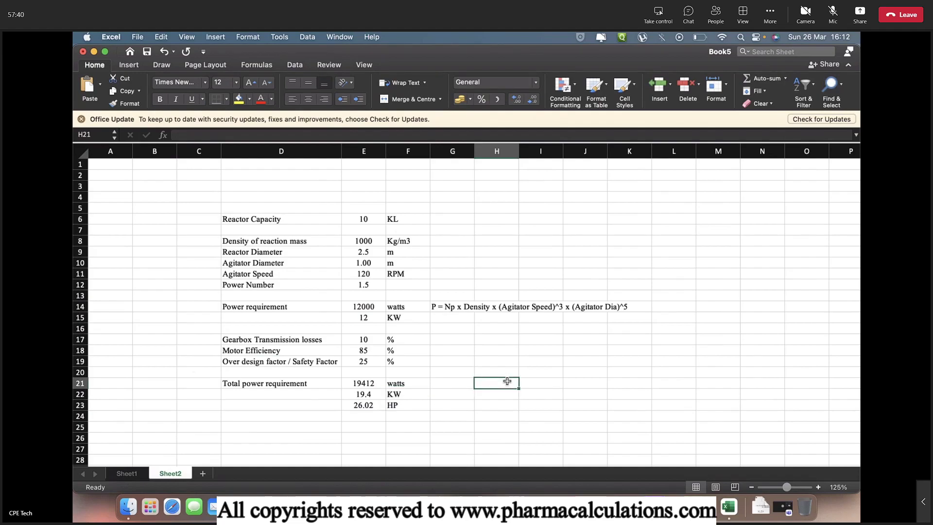
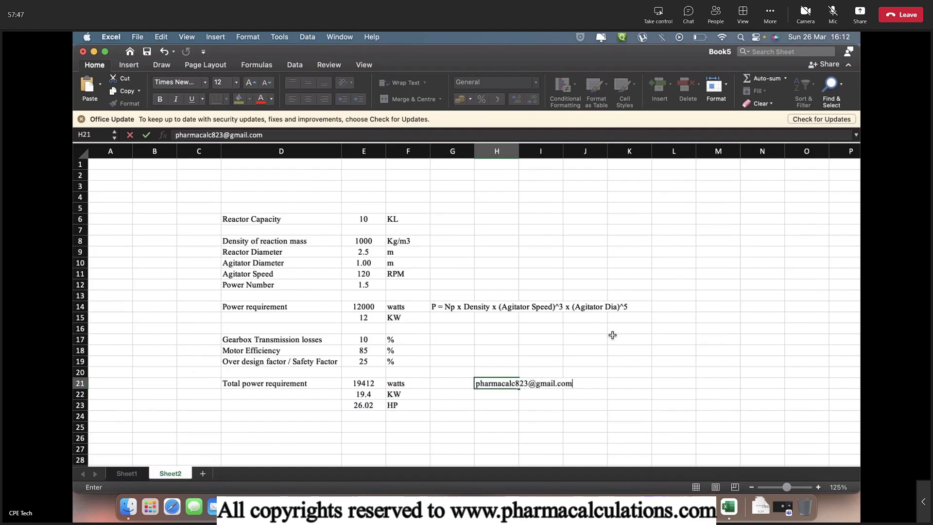
pyautogui.press('Return')
pyautogui.press('Return')
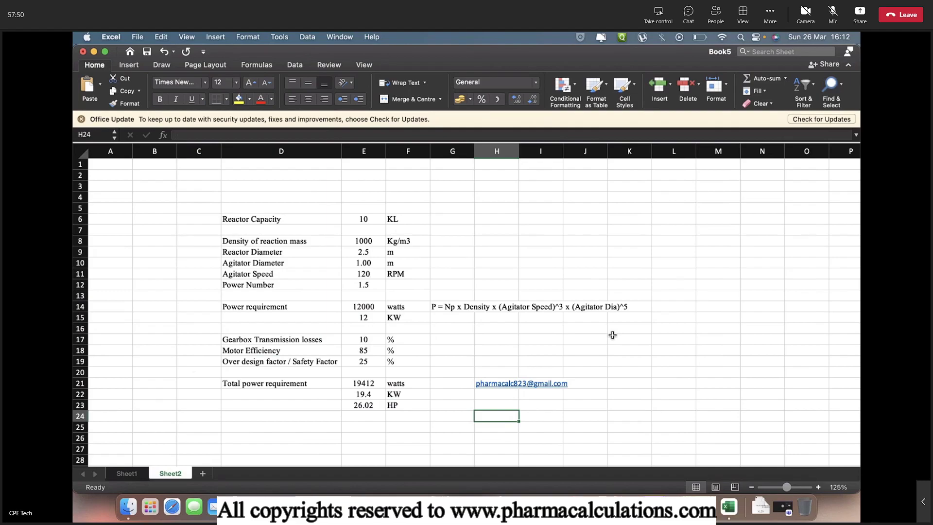